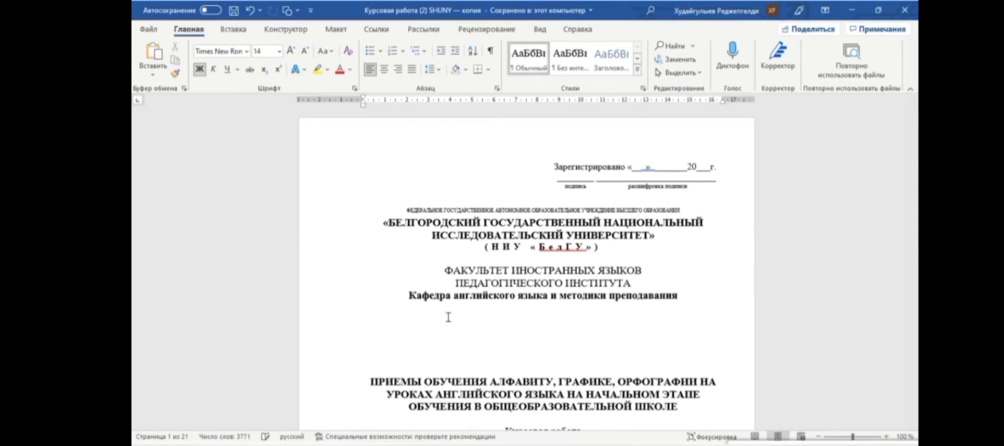
# - Insert a blank page between the title page and the ВВЕДЕНИЕ section, and place the cursor on it
pyautogui.scroll(-4, 447, 317)
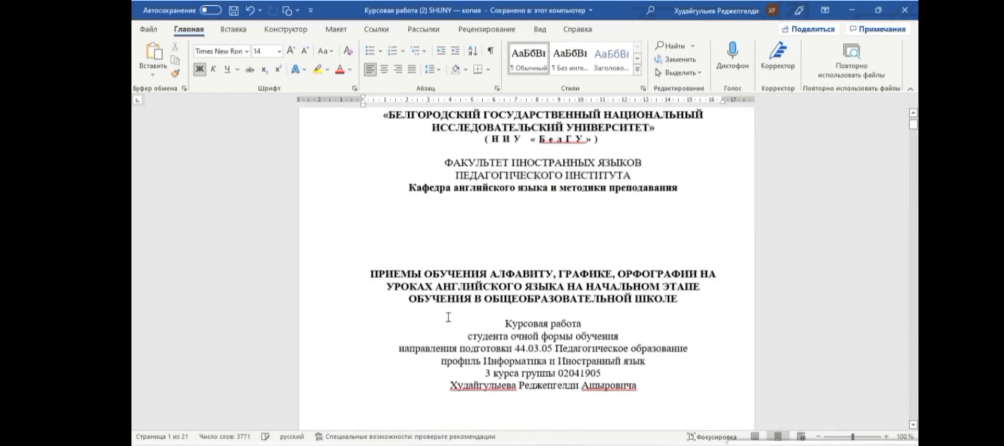
pyautogui.scroll(-15, 448, 318)
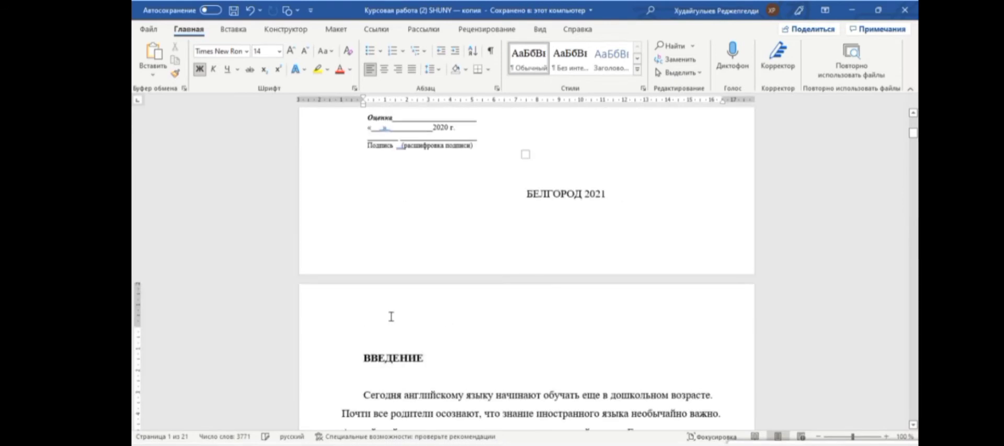
pyautogui.hotkey('ctrl', 'Return')
pyautogui.scroll(2, 392, 317)
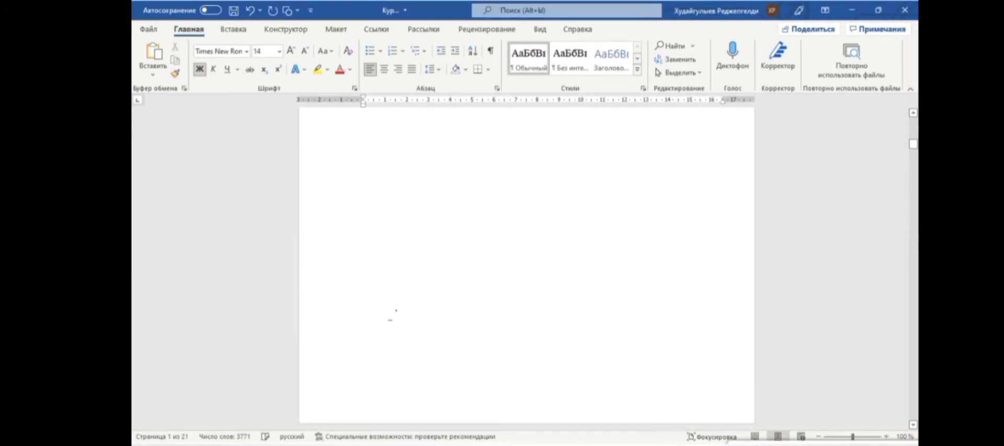
pyautogui.scroll(3, 392, 316)
pyautogui.click(386, 252)
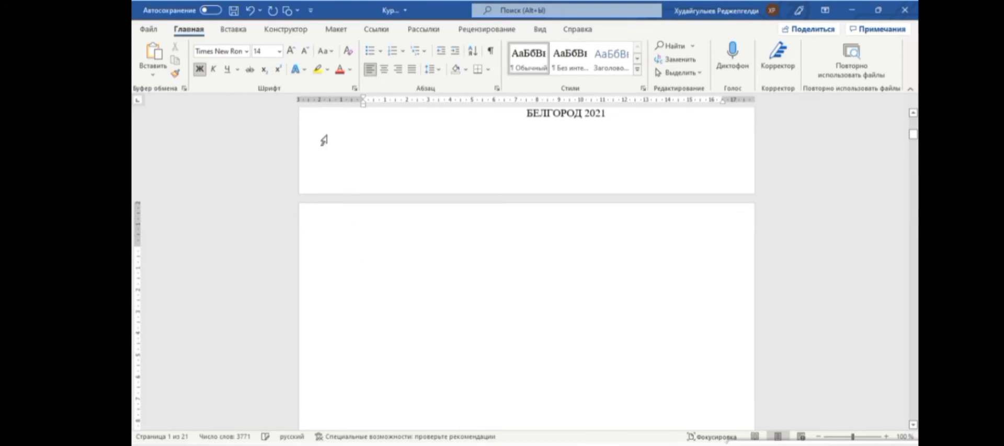
# - Insert the built-in table of contents "Автособираемое оглавление 1" on the blank page and dismiss the heading-style notice
pyautogui.click(375, 32)
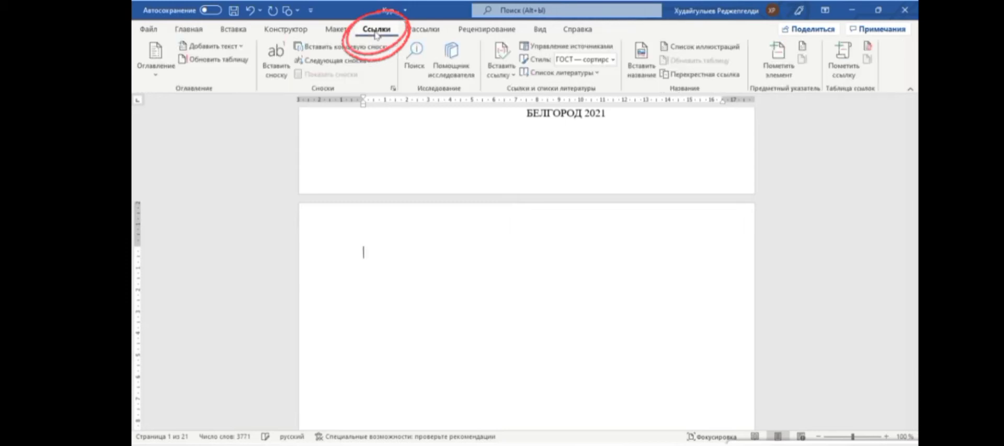
pyautogui.click(160, 68)
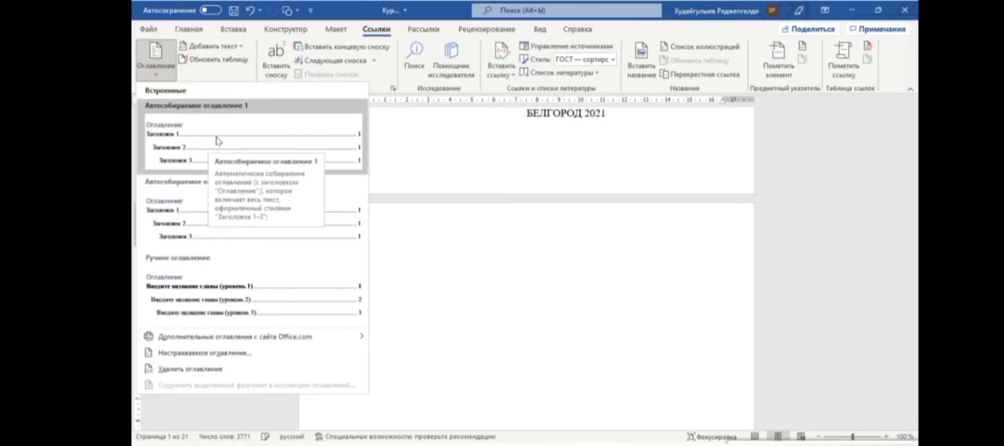
pyautogui.click(194, 135)
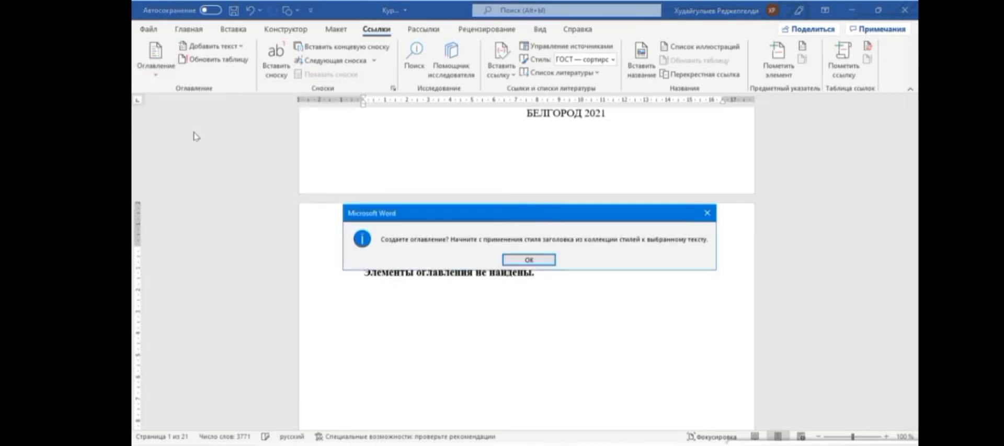
pyautogui.click(520, 266)
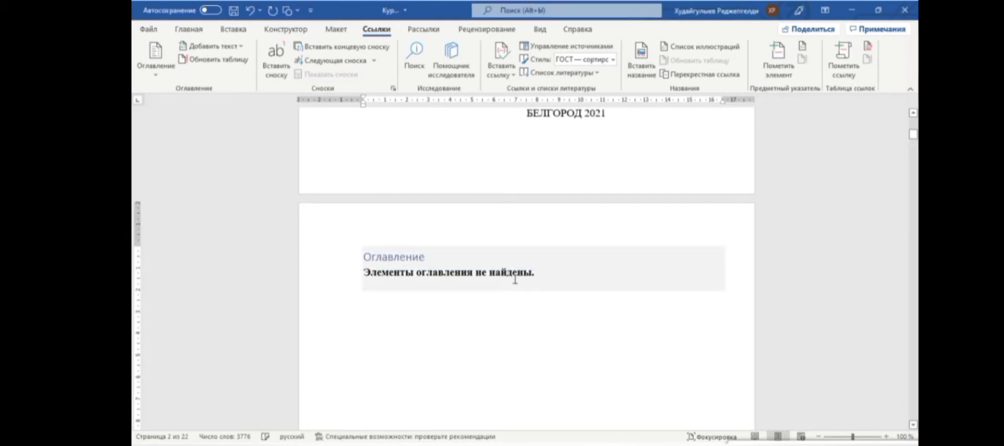
# - Replace the table of contents title "Оглавление" with "Sozbaşy", using the Turkmen keyboard layout
pyautogui.click(434, 260)
pyautogui.click(438, 258)
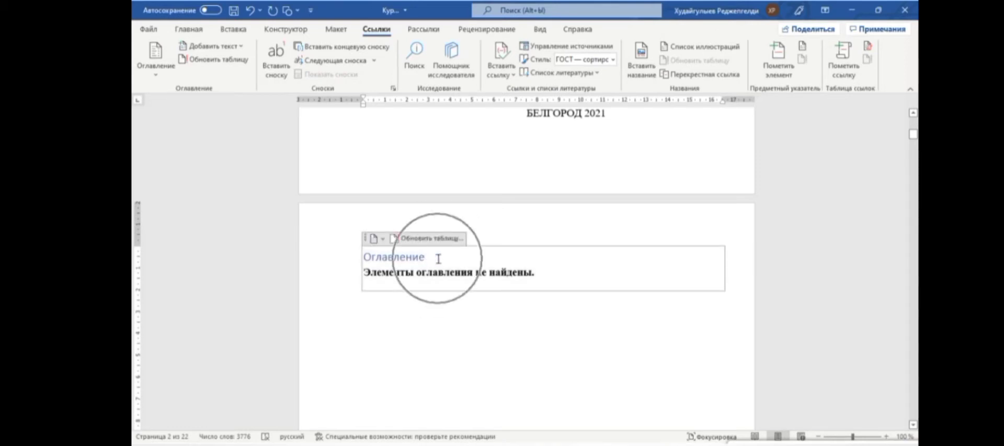
pyautogui.doubleClick(421, 257)
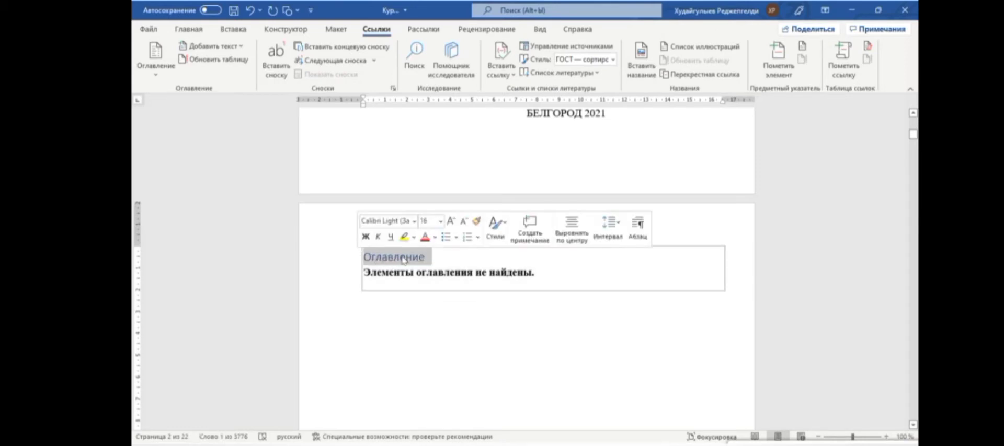
pyautogui.press('super+space')
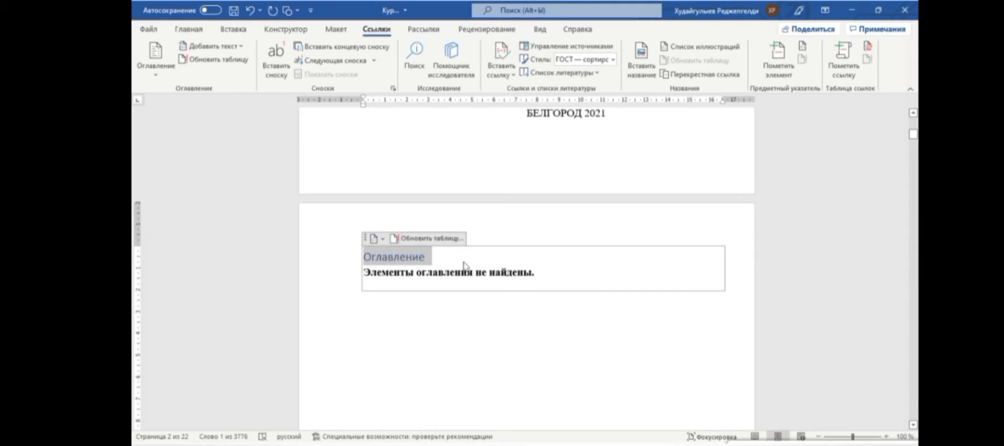
pyautogui.write('S')
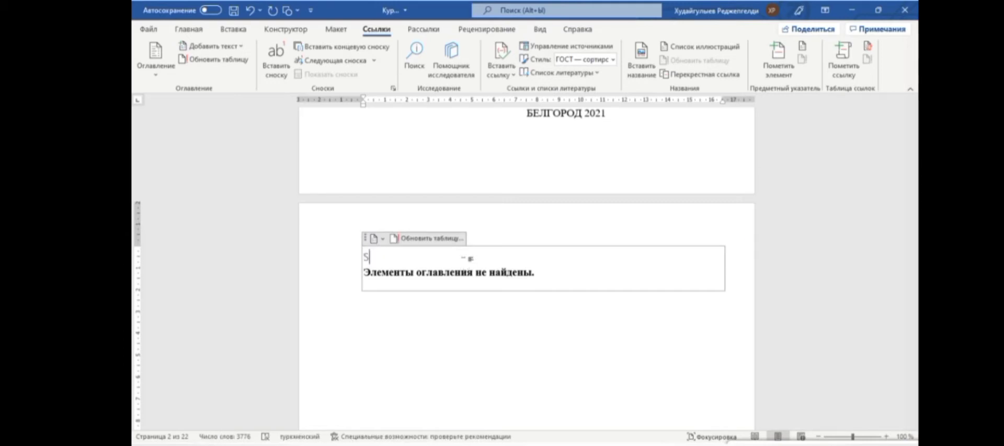
pyautogui.write('ozbaşy')
# - Format the "Sozbaşy" title in bold Times New Roman with the automatic font colour
pyautogui.moveTo(418, 258); pyautogui.dragTo(366, 260)
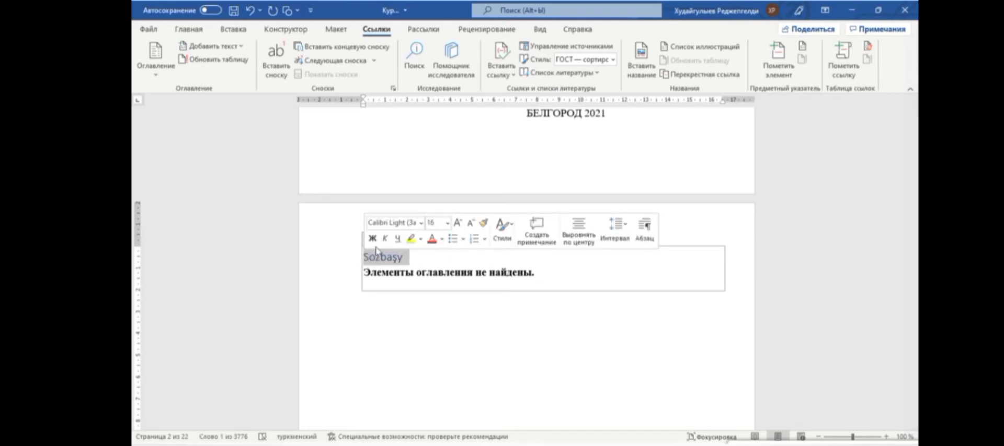
pyautogui.click(374, 242)
pyautogui.click(442, 239)
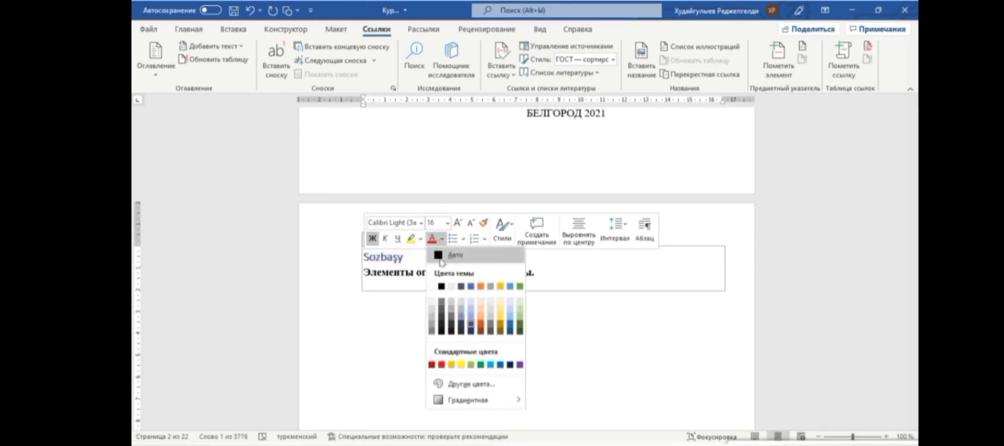
pyautogui.click(441, 258)
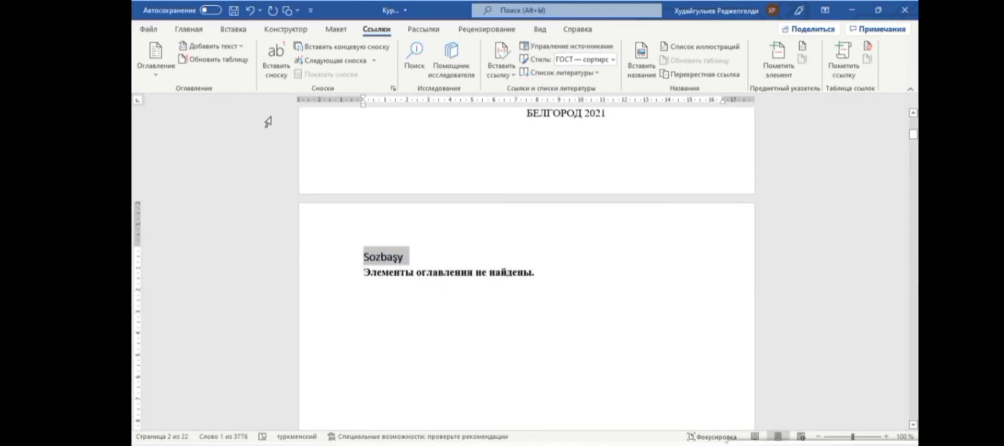
pyautogui.click(188, 30)
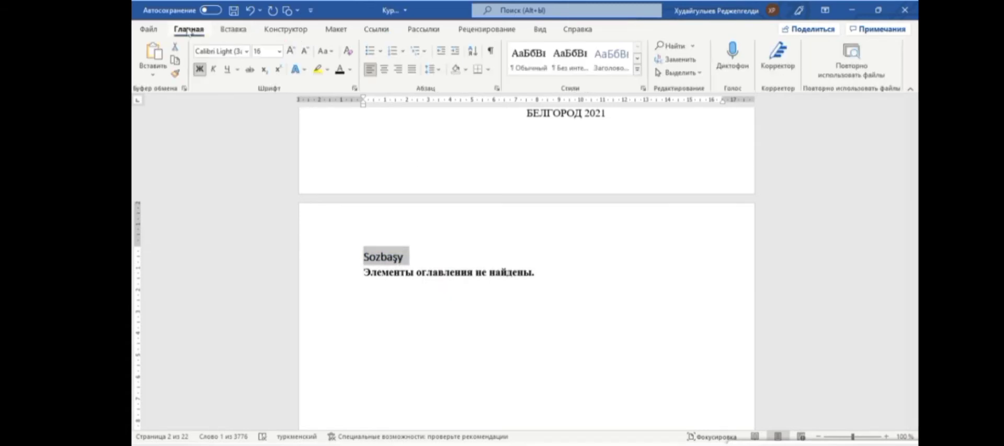
pyautogui.click(245, 52)
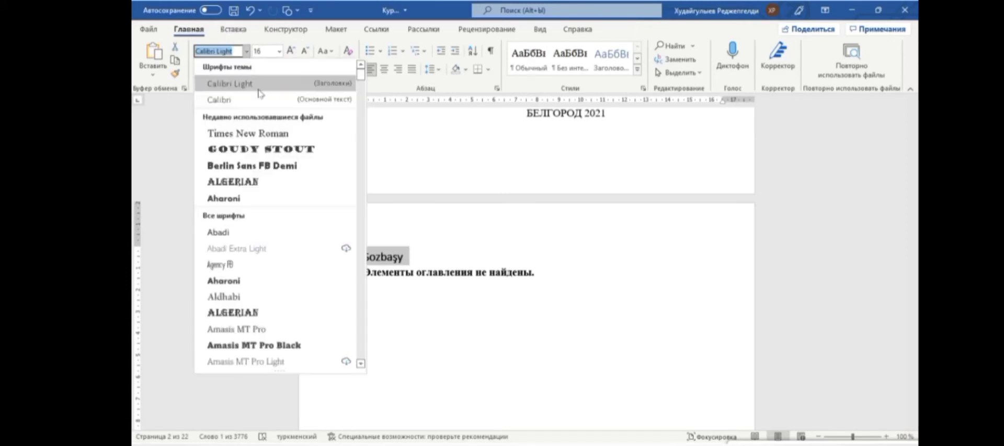
pyautogui.click(272, 134)
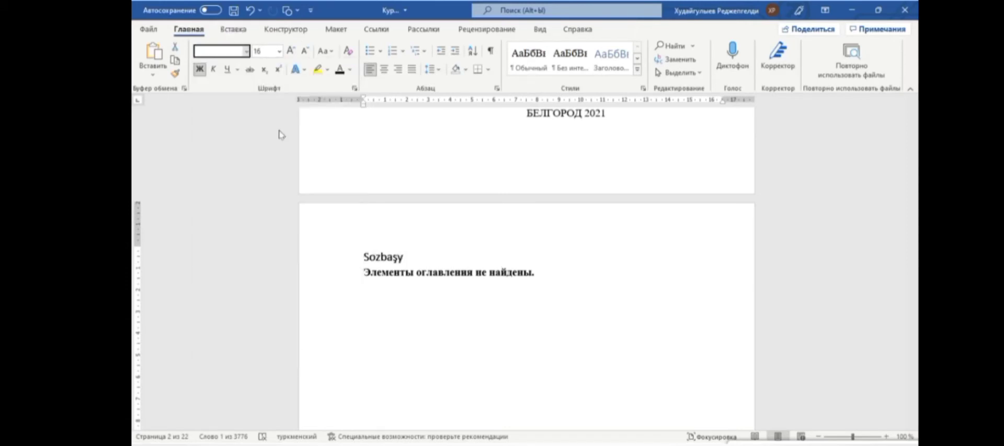
# - Centre the "Sozbaşy" title and add an empty line below it
pyautogui.click(364, 257)
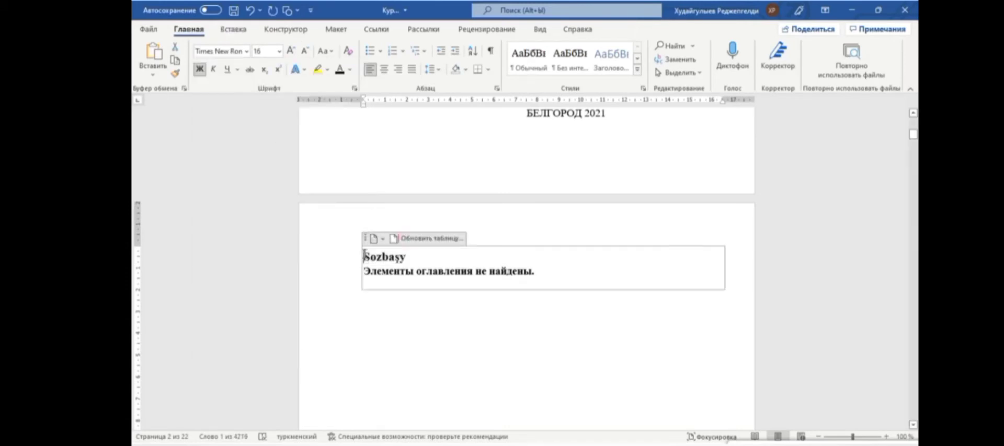
pyautogui.click(385, 70)
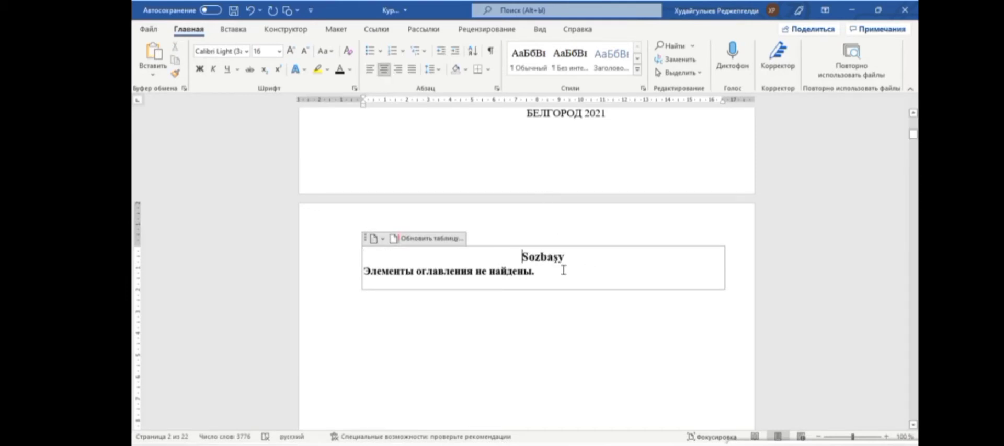
pyautogui.click(582, 259)
pyautogui.press('Return')
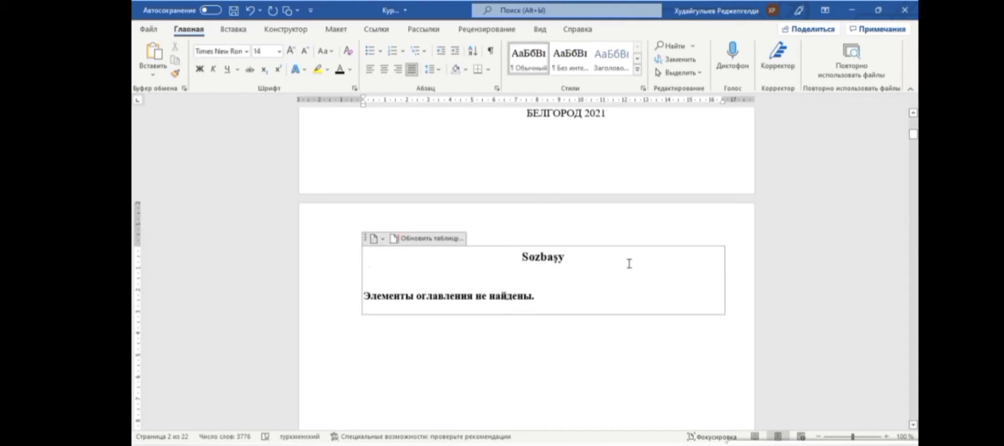
pyautogui.click(544, 299)
# - Assign the ВВЕДЕНИЕ heading on the page after the contents page to table of contents level 1 (Уровень 1)
pyautogui.scroll(-10, 574, 343)
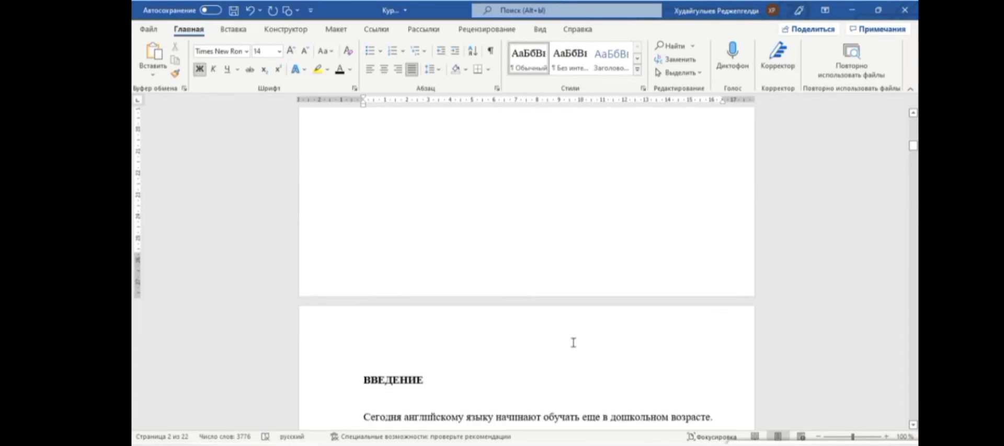
pyautogui.scroll(-1, 573, 342)
pyautogui.moveTo(409, 346); pyautogui.dragTo(341, 337)
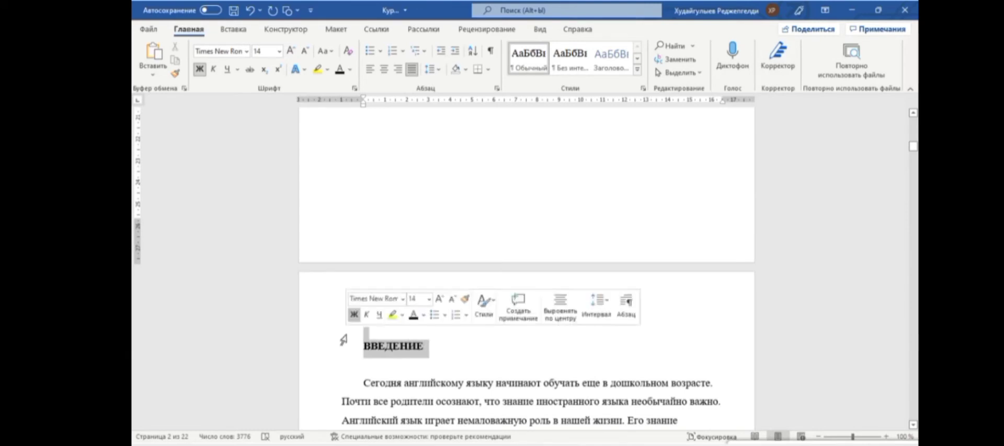
pyautogui.click(430, 347)
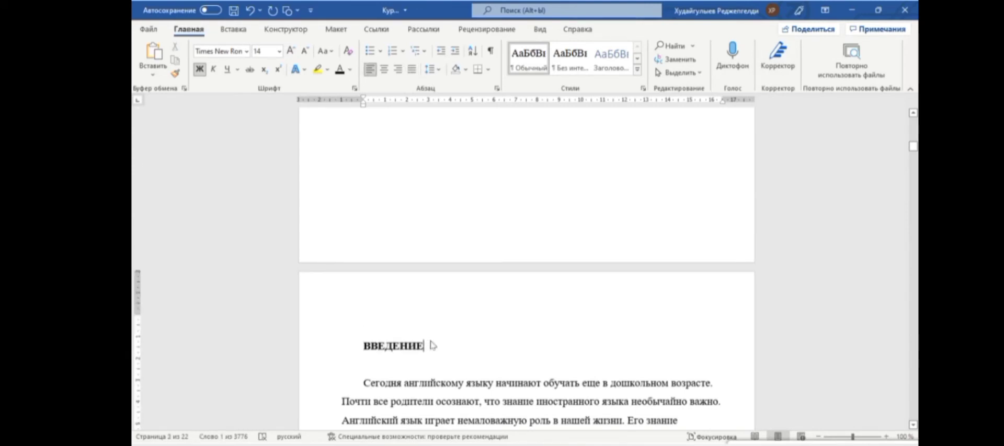
pyautogui.moveTo(427, 347); pyautogui.dragTo(357, 349)
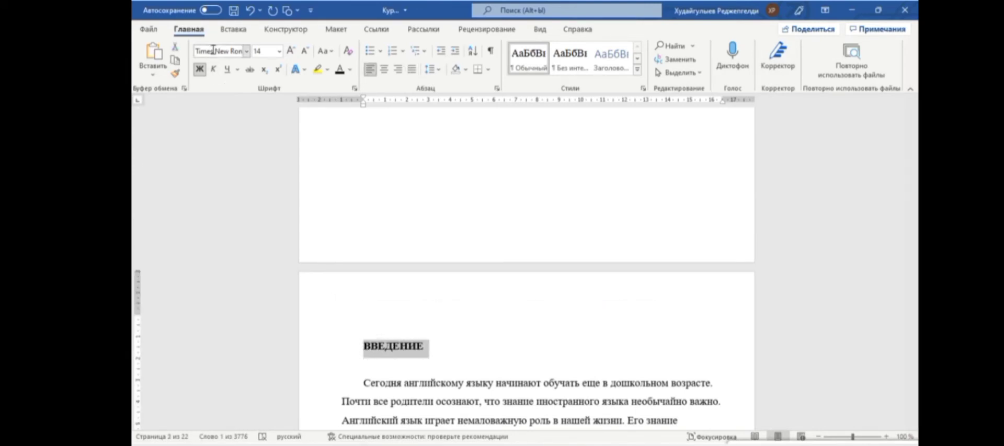
pyautogui.click(366, 31)
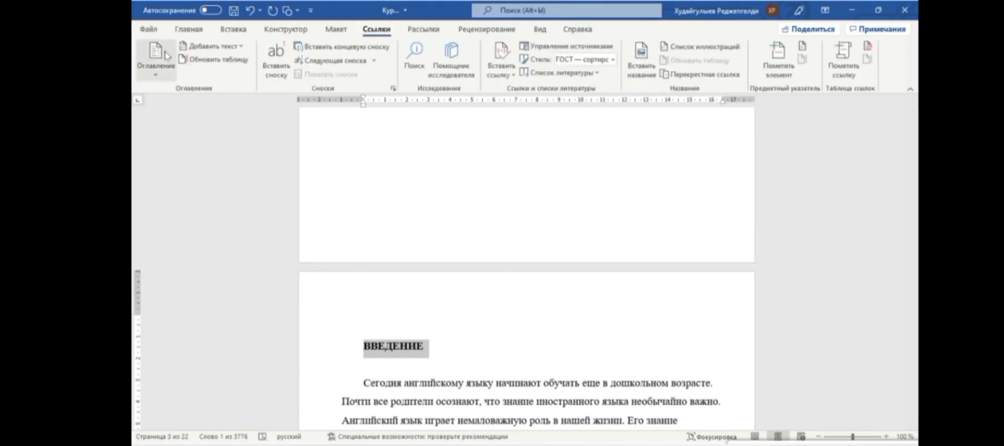
pyautogui.click(202, 48)
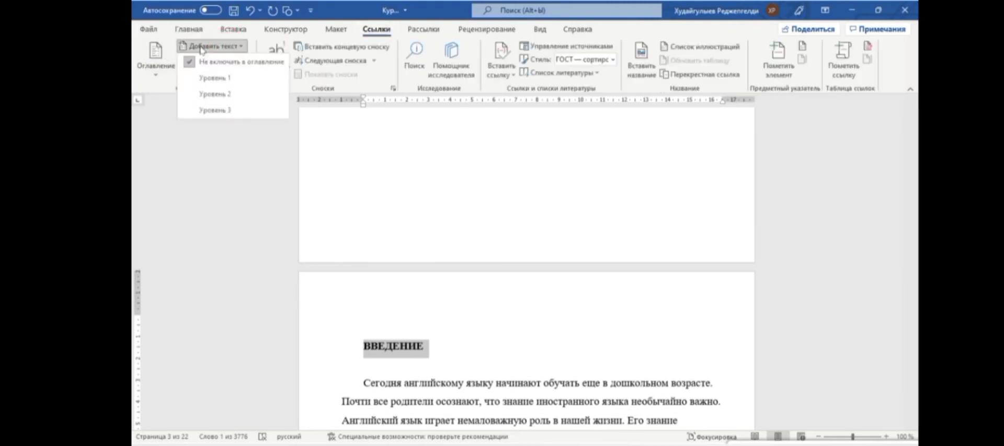
pyautogui.click(227, 78)
# - Update the table of contents under the "Sozbaşy" title to include the newly marked heading
pyautogui.scroll(10, 439, 200)
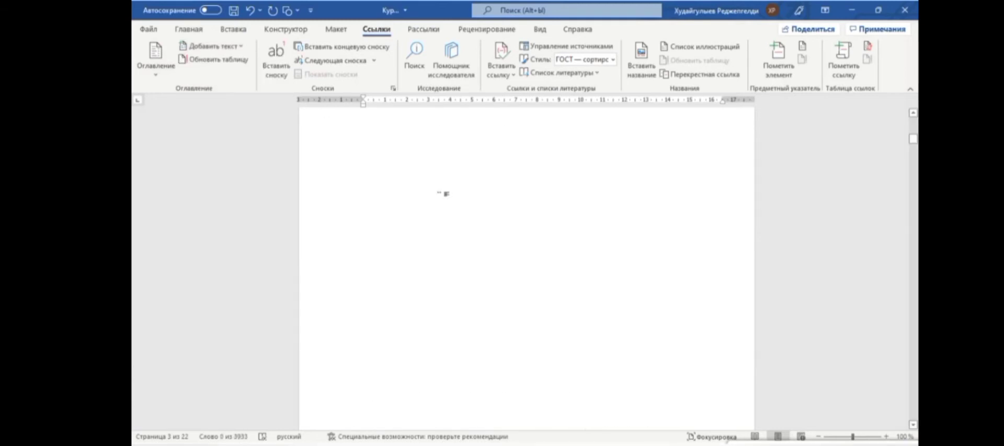
pyautogui.moveTo(544, 242); pyautogui.dragTo(363, 245)
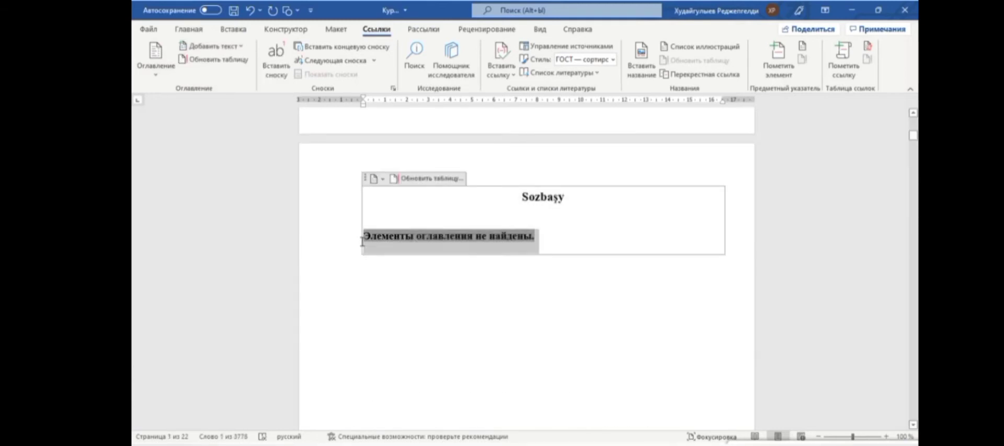
pyautogui.click(426, 180)
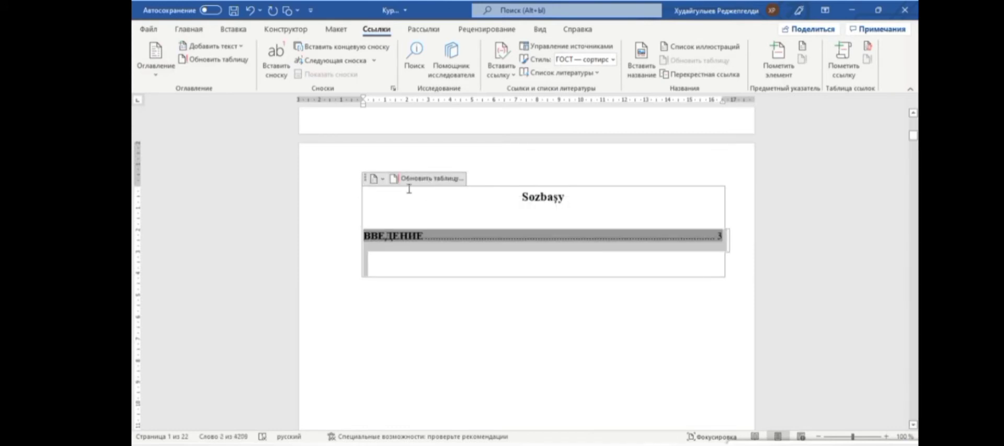
pyautogui.click(461, 256)
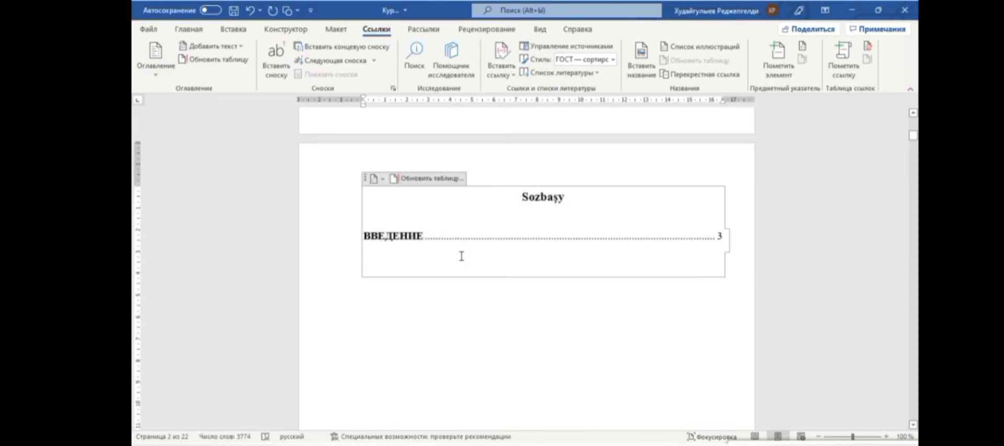
# - Assign the full "Глава I. ТЕОРЕТИЧЕСКИЕ АСПЕКТЫ ОБУЧЕНИЯ АЛФАВИТУ…" heading to table of contents level 1 (Уровень 1)
pyautogui.scroll(-1, 461, 256)
pyautogui.scroll(-15, 461, 256)
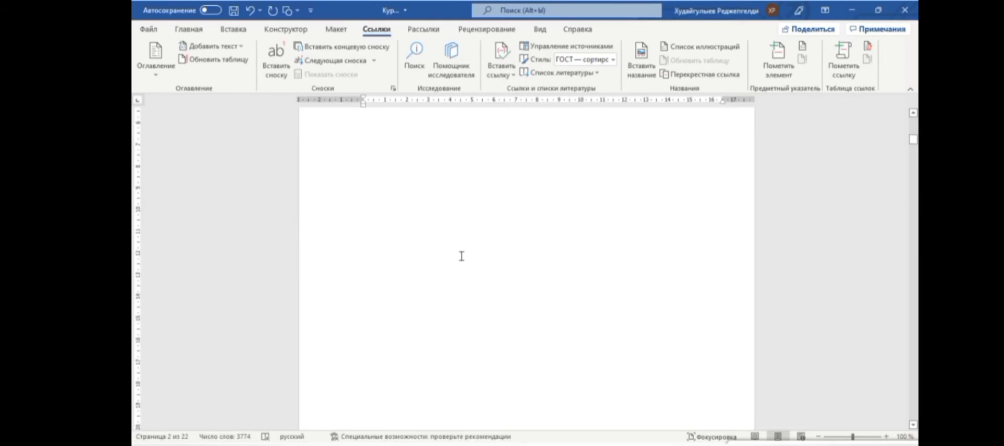
pyautogui.scroll(-8, 461, 256)
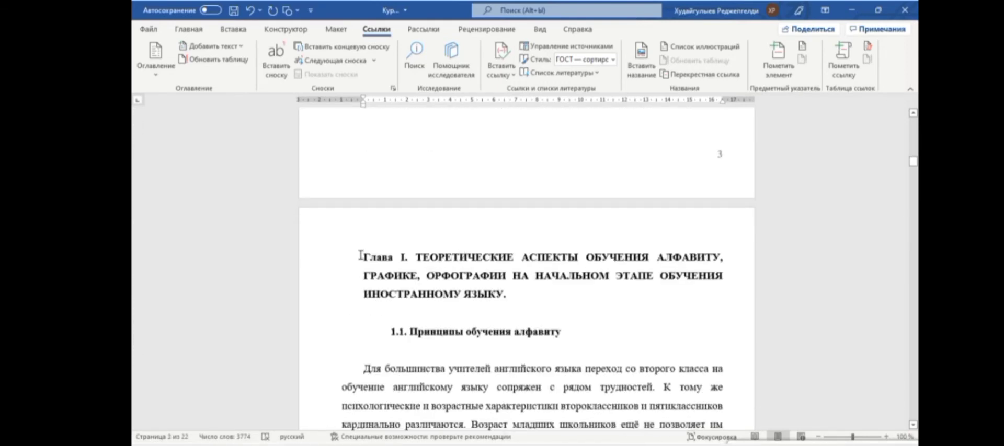
pyautogui.moveTo(360, 256); pyautogui.dragTo(617, 300)
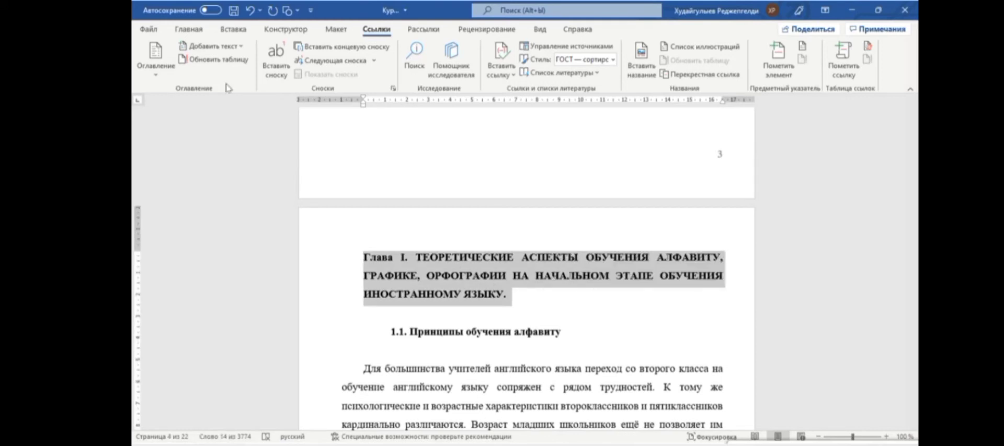
pyautogui.click(203, 47)
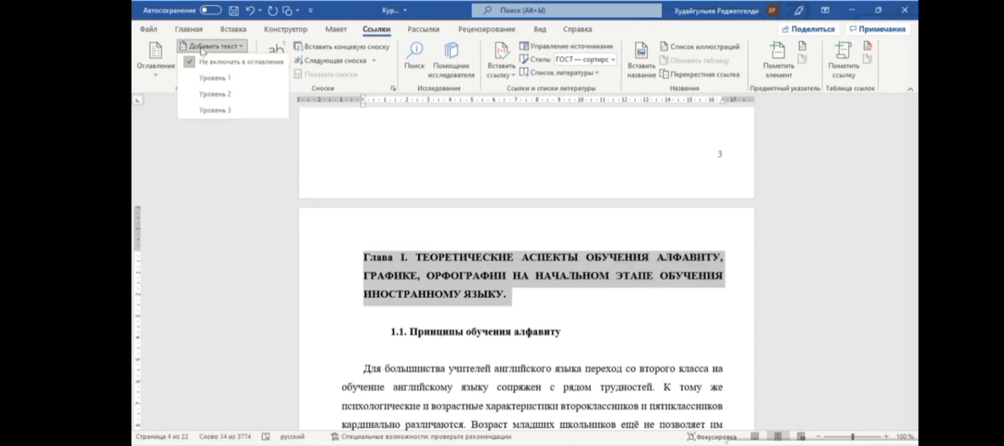
pyautogui.click(215, 78)
# - Update the entire "Sozbaşy" table of contents (обновить целиком) to include the Глава I heading
pyautogui.scroll(2, 385, 144)
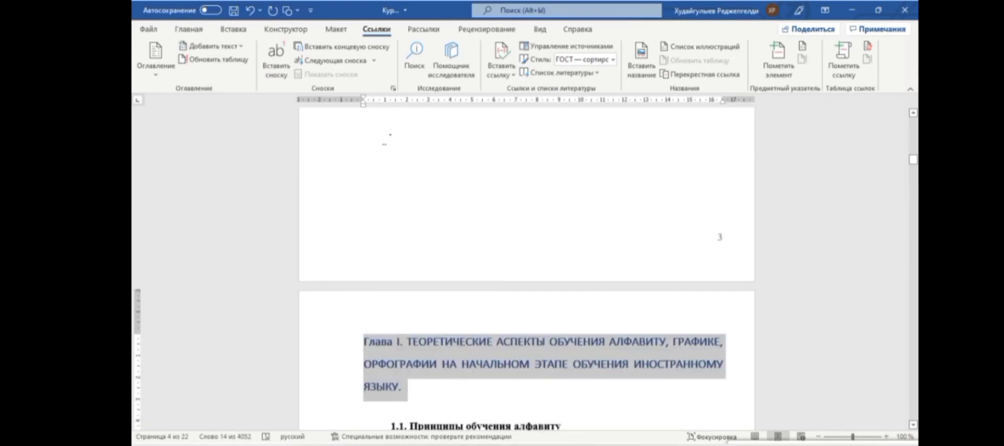
pyautogui.scroll(8, 385, 142)
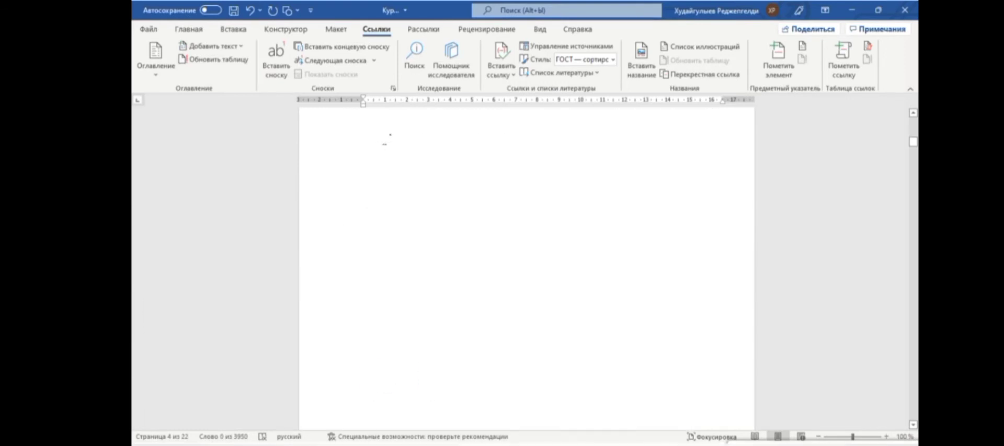
pyautogui.click(381, 206)
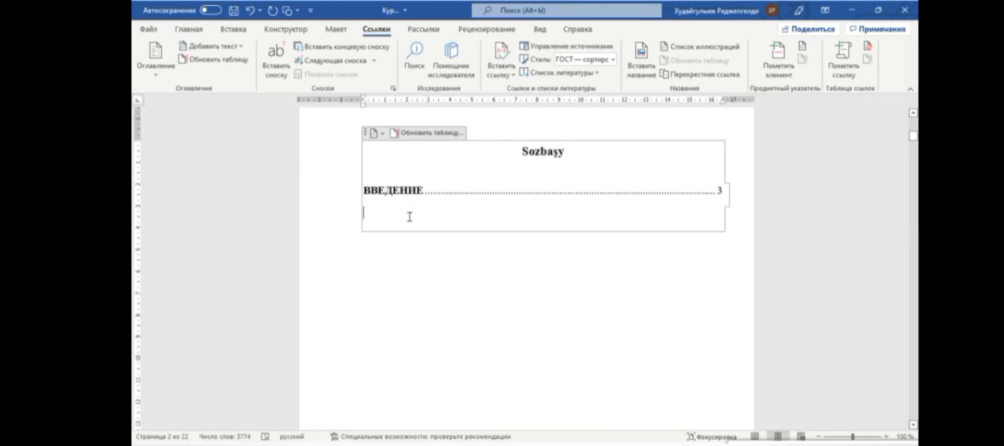
pyautogui.click(422, 134)
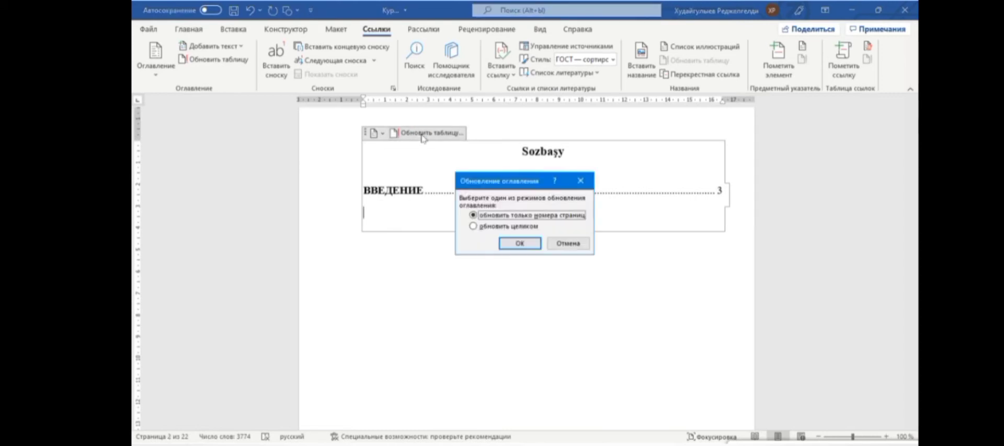
pyautogui.click(475, 227)
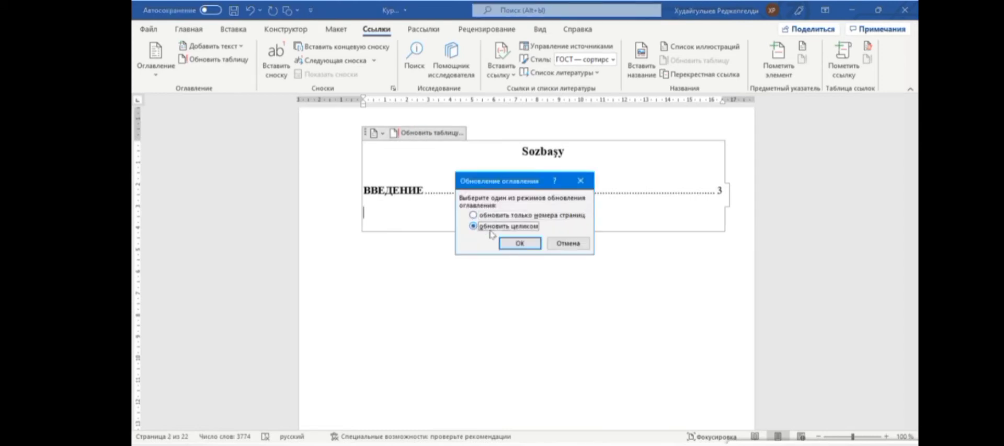
pyautogui.click(519, 244)
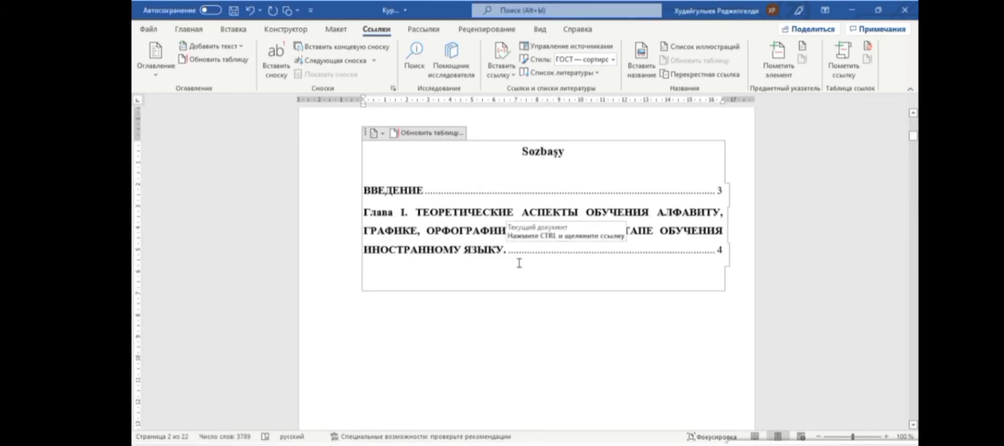
# - Assign the "1.1. Принципы обучения алфавиту" subheading below the Глава I heading to table of contents level 2 (Уровень 2)
pyautogui.scroll(-10, 474, 275)
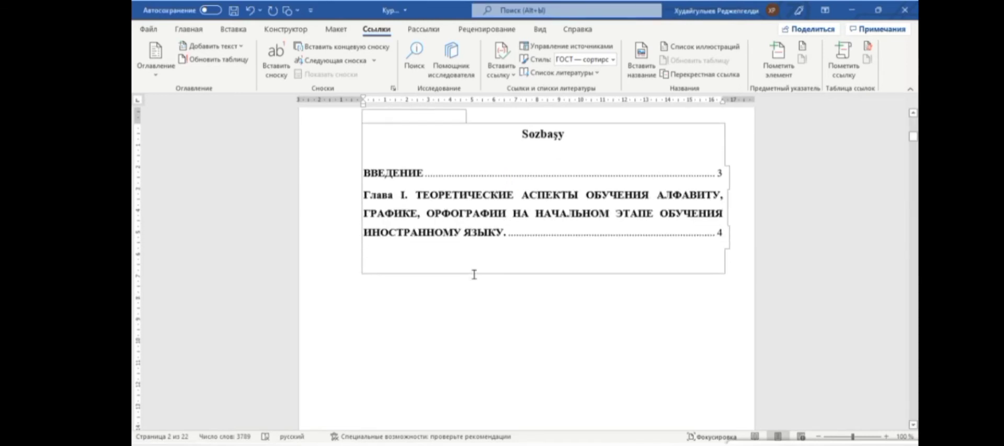
pyautogui.scroll(-10, 474, 275)
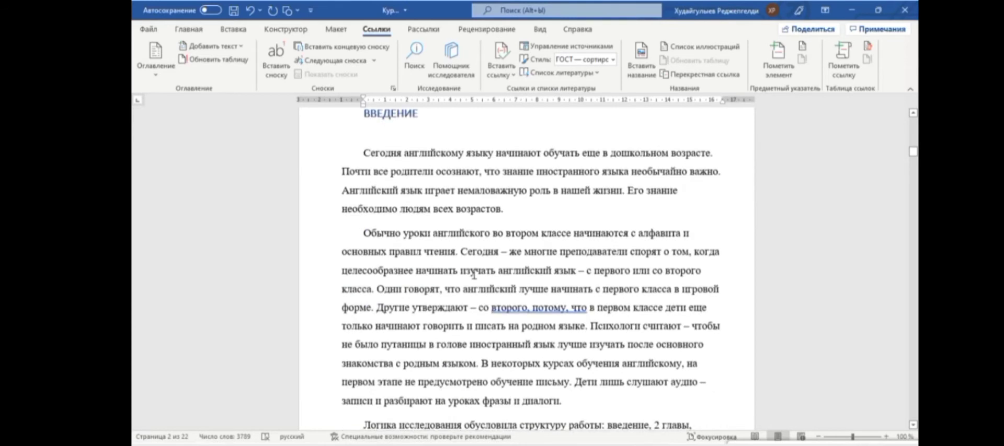
pyautogui.scroll(-5, 474, 275)
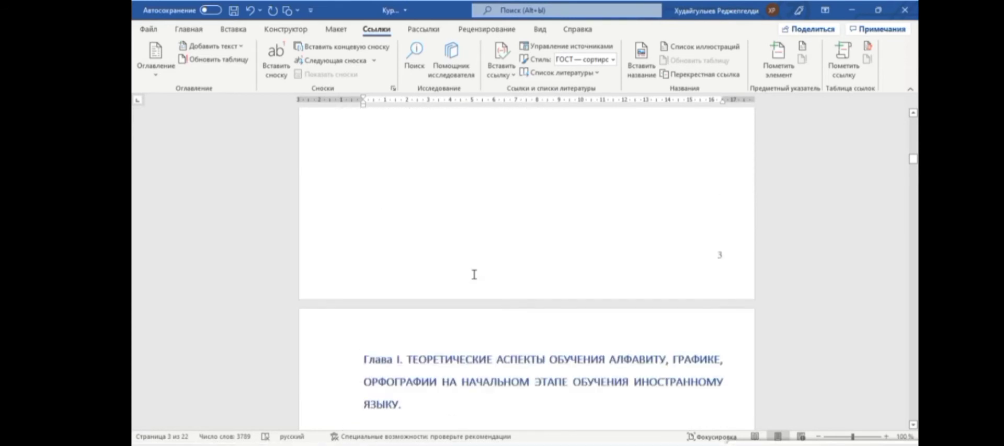
pyautogui.moveTo(564, 306); pyautogui.dragTo(283, 306)
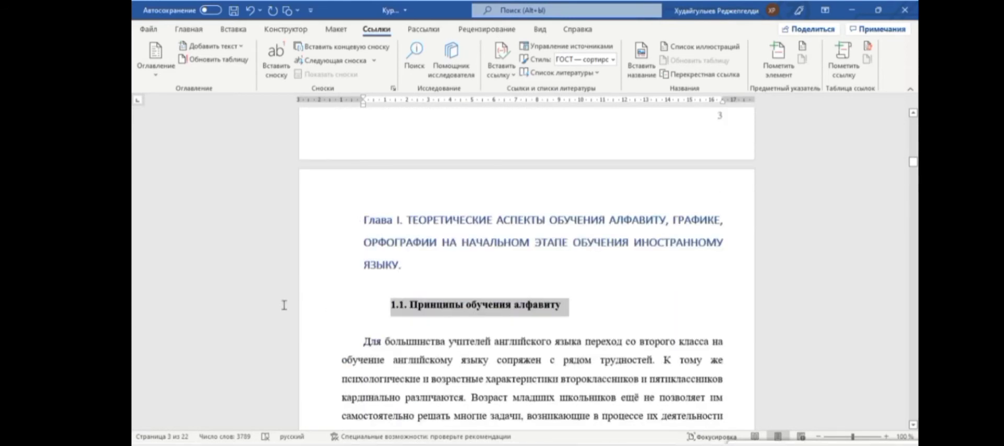
pyautogui.click(226, 50)
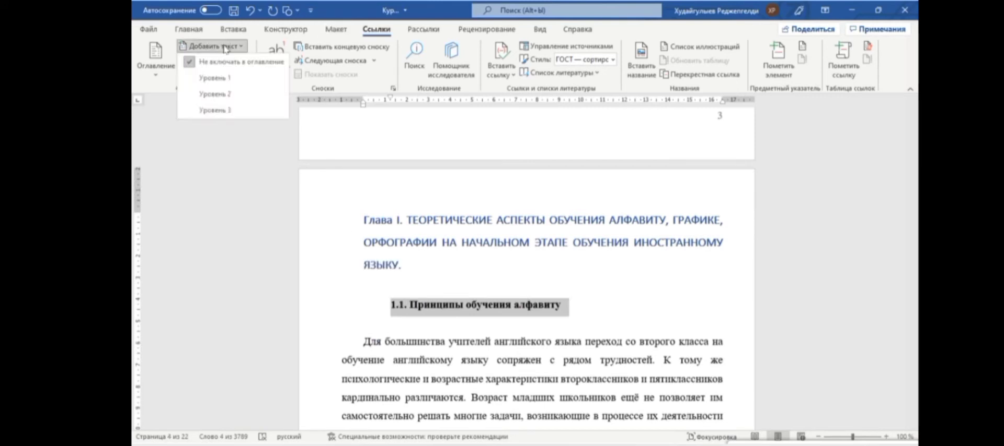
pyautogui.click(222, 95)
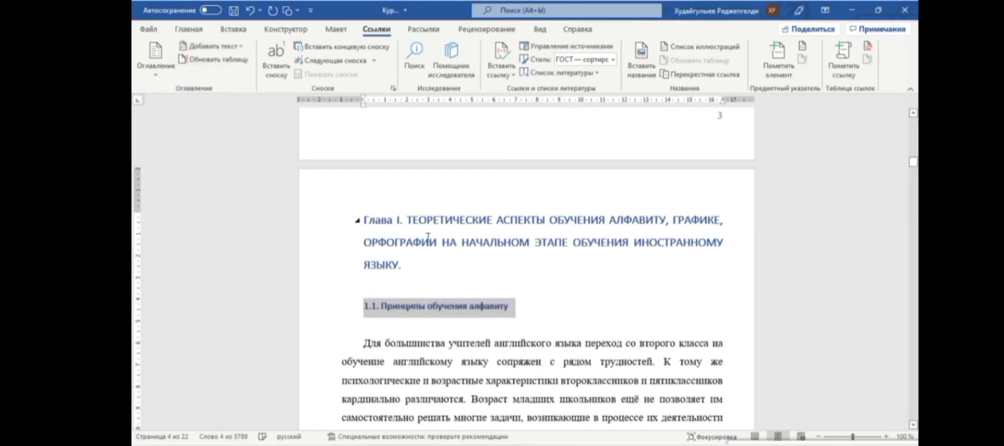
# - Update the entire "Sozbaşy" table of contents (обновить целиком) to include the 1.1 subheading
pyautogui.scroll(1, 428, 237)
pyautogui.scroll(8, 444, 258)
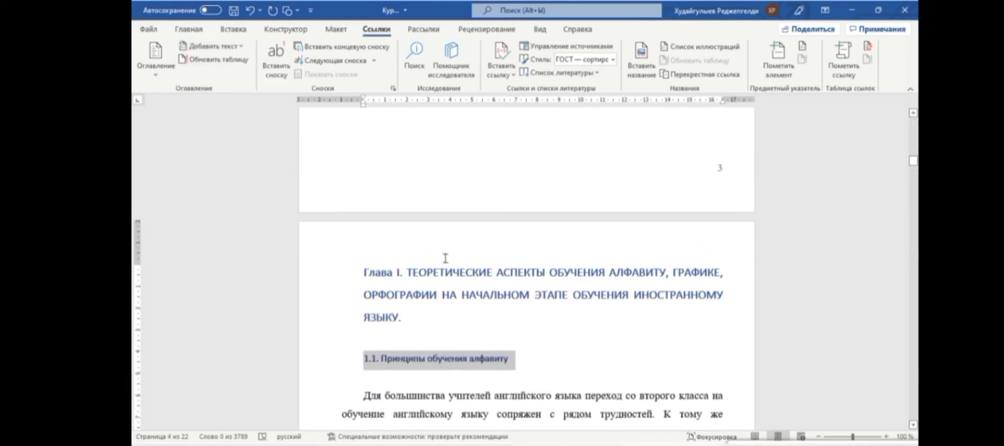
pyautogui.scroll(10, 445, 258)
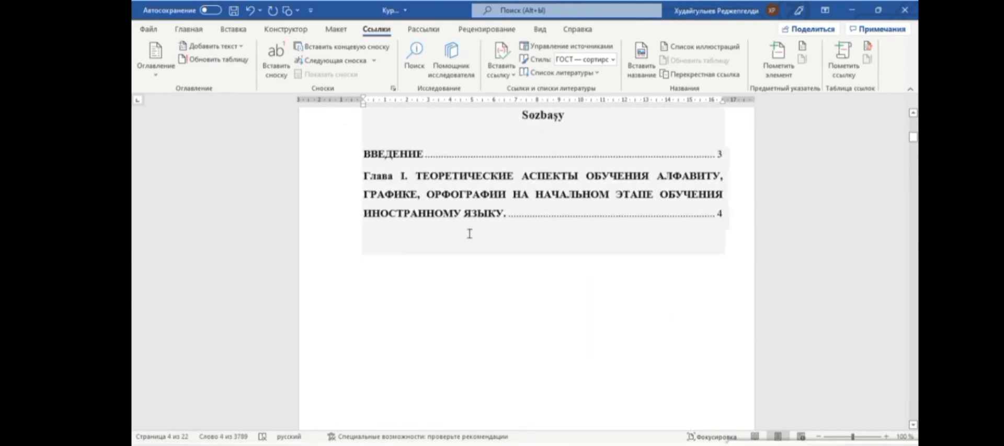
pyautogui.click(454, 232)
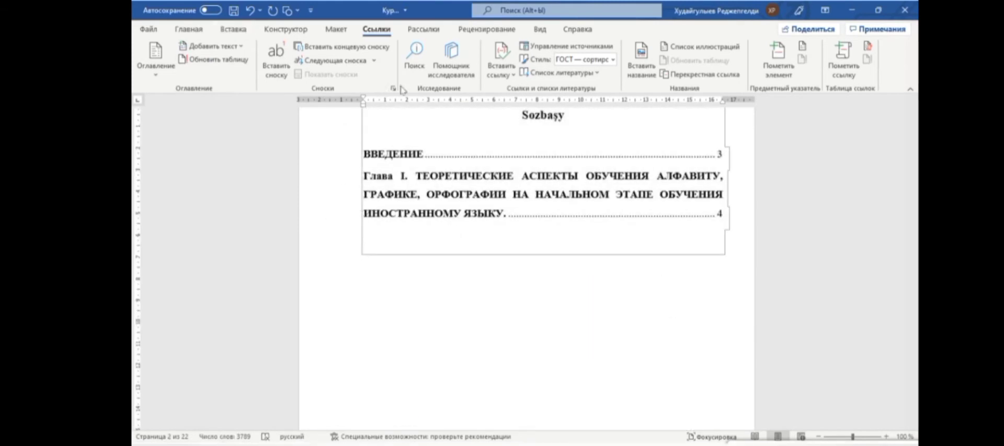
pyautogui.scroll(3, 473, 183)
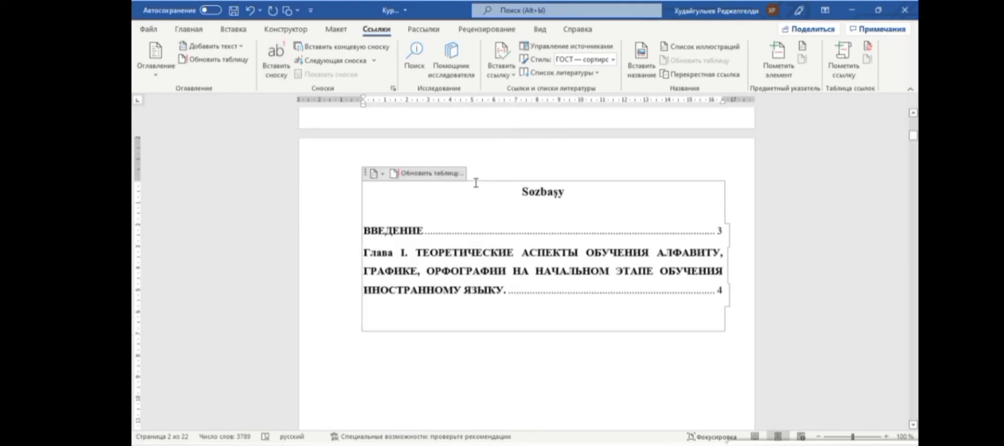
pyautogui.click(446, 185)
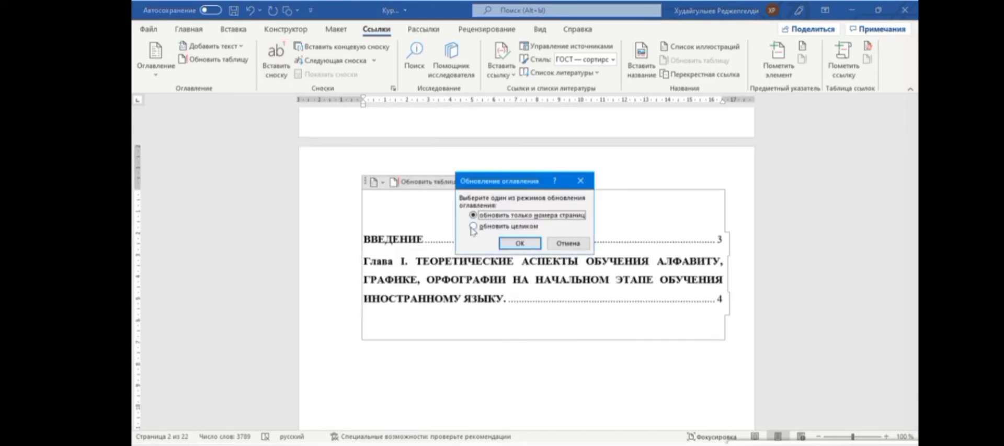
pyautogui.click(473, 226)
pyautogui.click(509, 245)
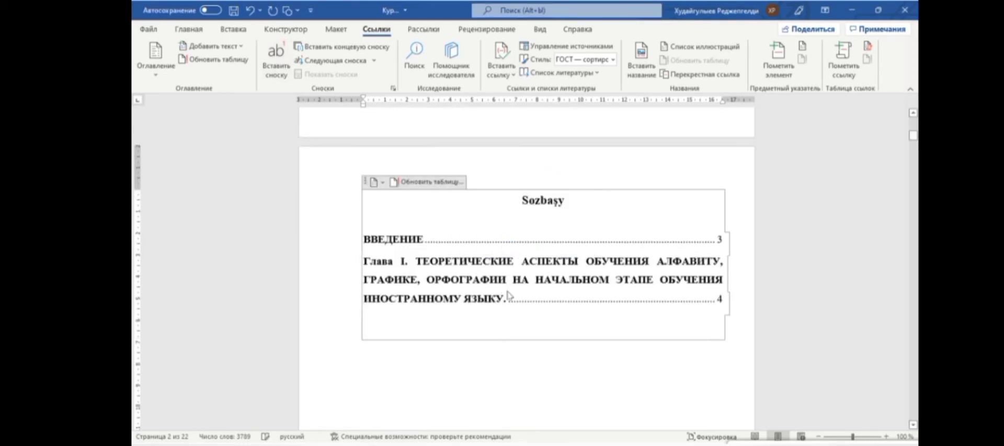
# - Format the Глава I heading and the 1.1 subheading in the document body with black Times New Roman text
pyautogui.scroll(-2, 477, 339)
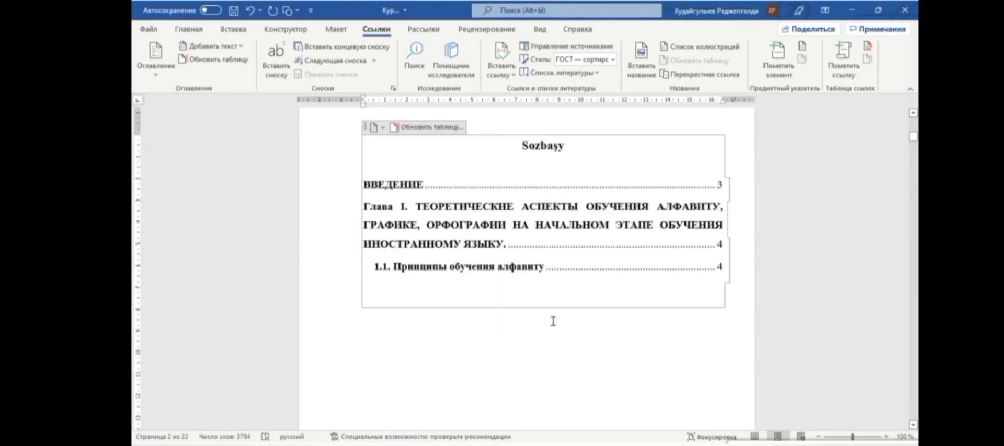
pyautogui.scroll(-10, 553, 321)
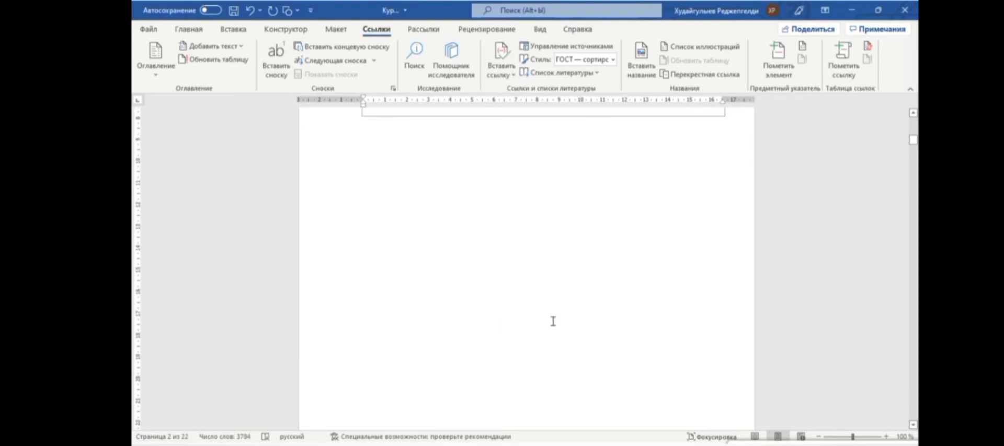
pyautogui.scroll(-15, 553, 321)
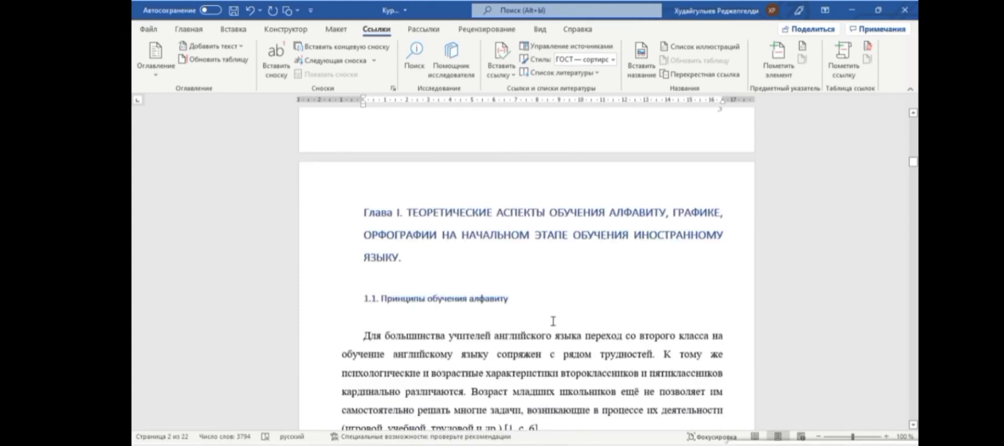
pyautogui.scroll(-10, 553, 325)
pyautogui.scroll(20, 553, 323)
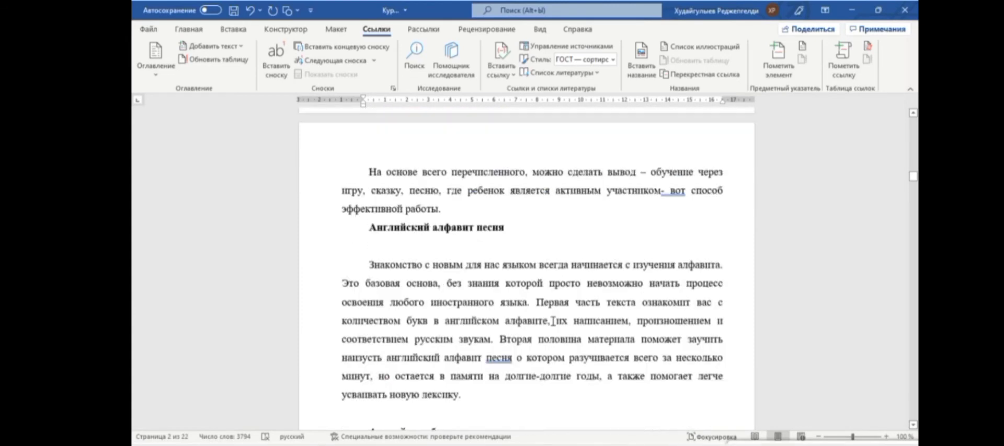
pyautogui.scroll(3, 553, 321)
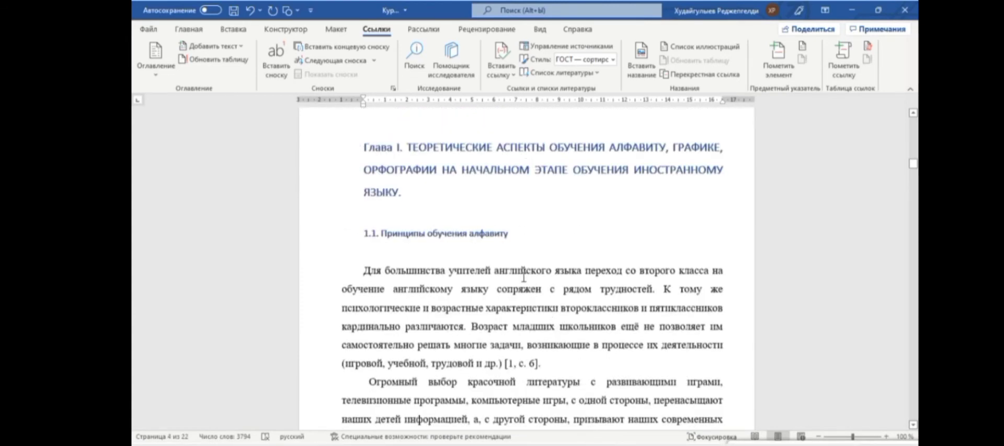
pyautogui.moveTo(520, 238); pyautogui.dragTo(389, 140)
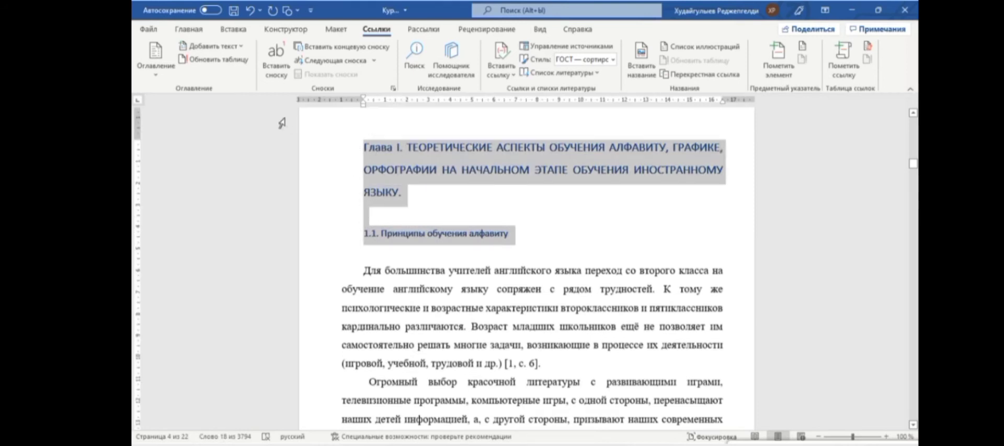
pyautogui.click(189, 30)
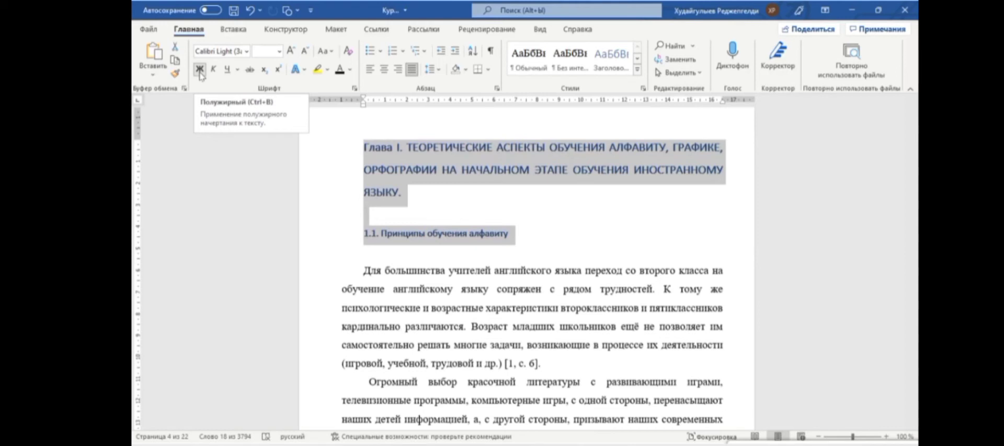
pyautogui.click(339, 75)
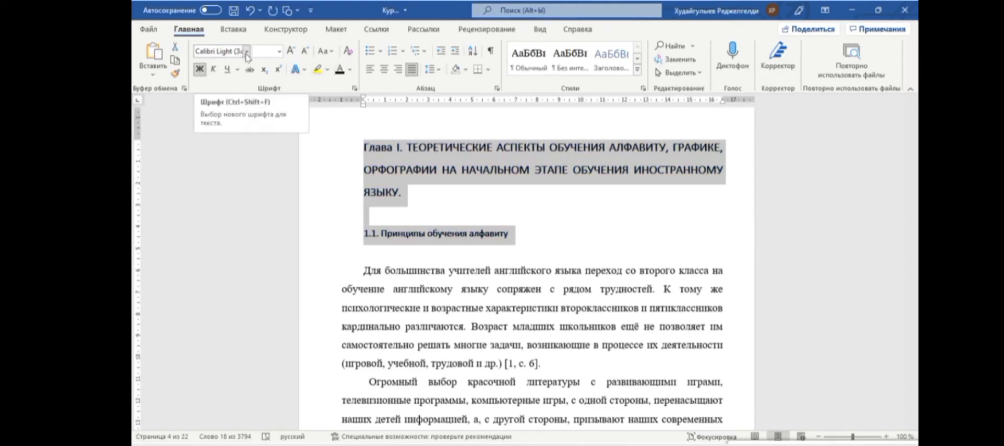
pyautogui.click(245, 52)
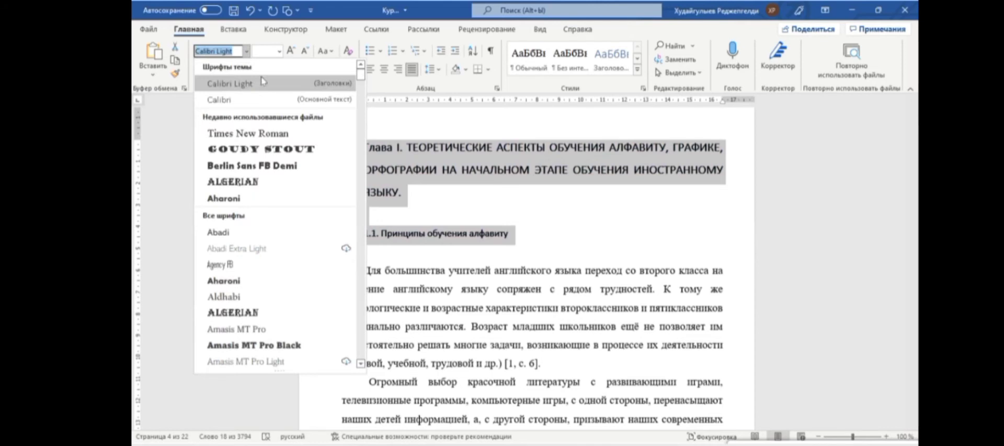
pyautogui.click(291, 132)
pyautogui.click(570, 230)
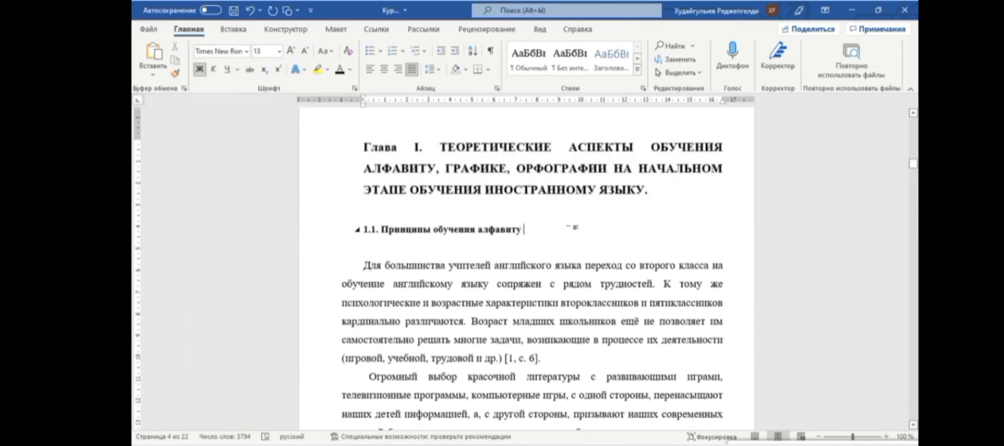
# - Assign the "1.2. Принципы обучения графике" subheading in the document body to table of contents level 2 (Уровень 2)
pyautogui.scroll(-2, 569, 229)
pyautogui.scroll(1, 570, 229)
pyautogui.scroll(-2, 570, 229)
pyautogui.scroll(-12, 570, 230)
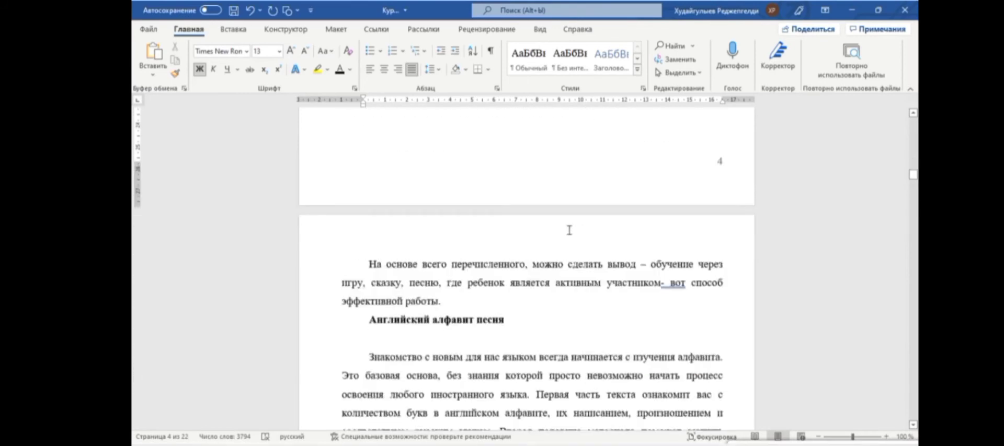
pyautogui.scroll(-15, 569, 230)
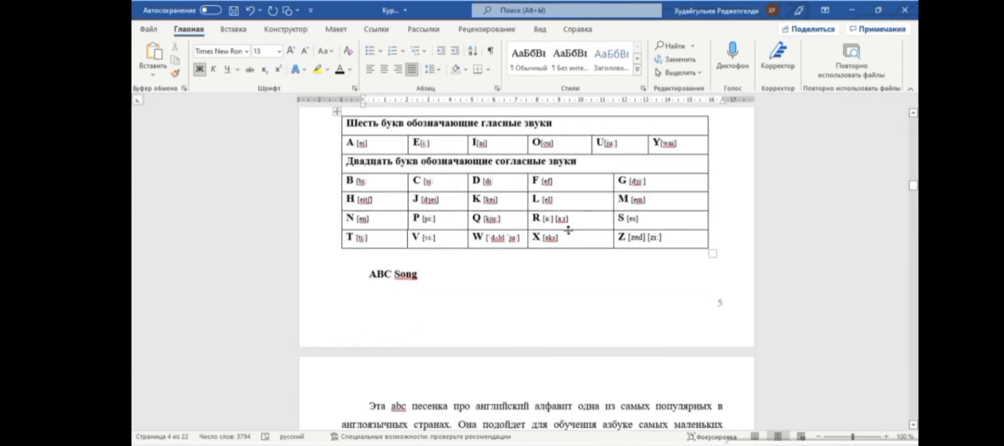
pyautogui.scroll(-1, 568, 230)
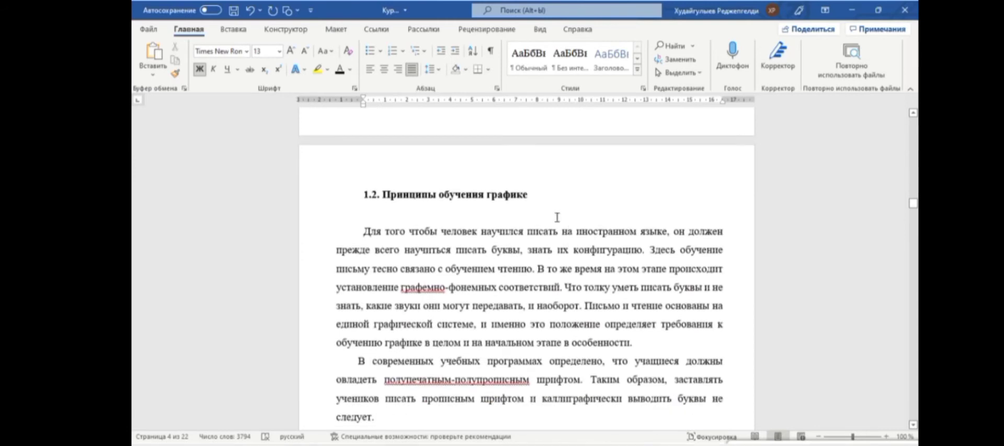
pyautogui.moveTo(536, 191); pyautogui.dragTo(364, 192)
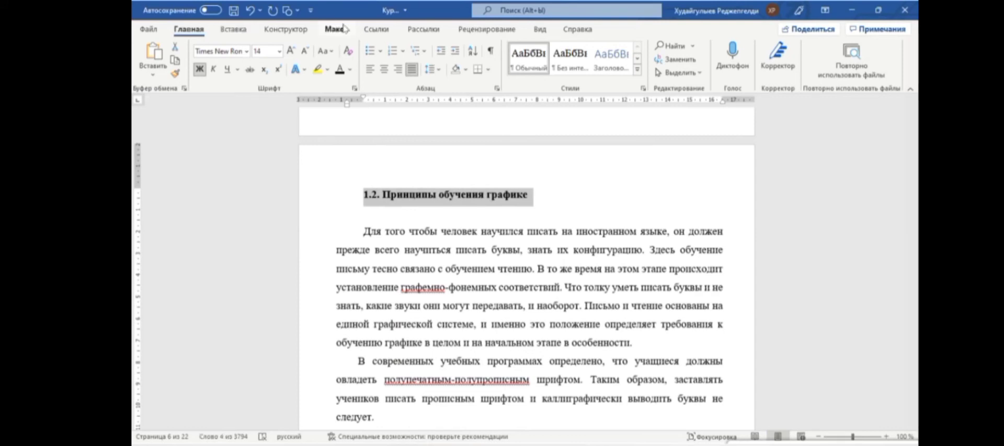
pyautogui.click(375, 30)
pyautogui.click(231, 47)
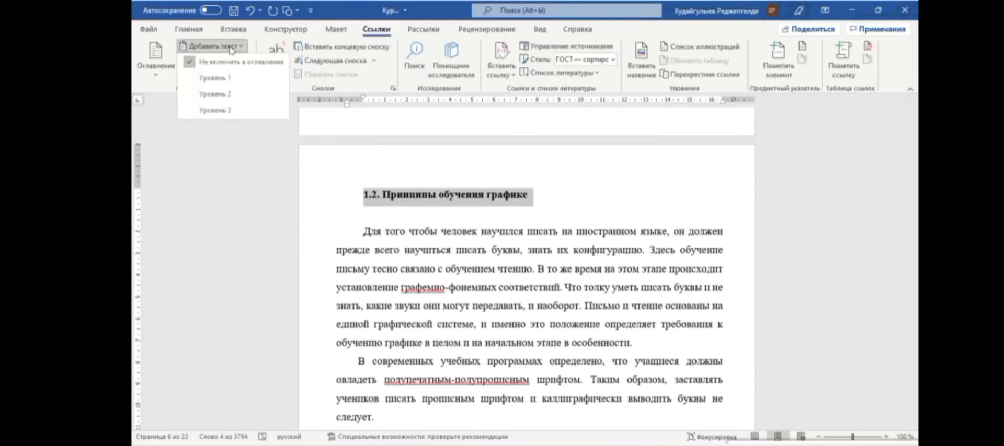
pyautogui.click(231, 94)
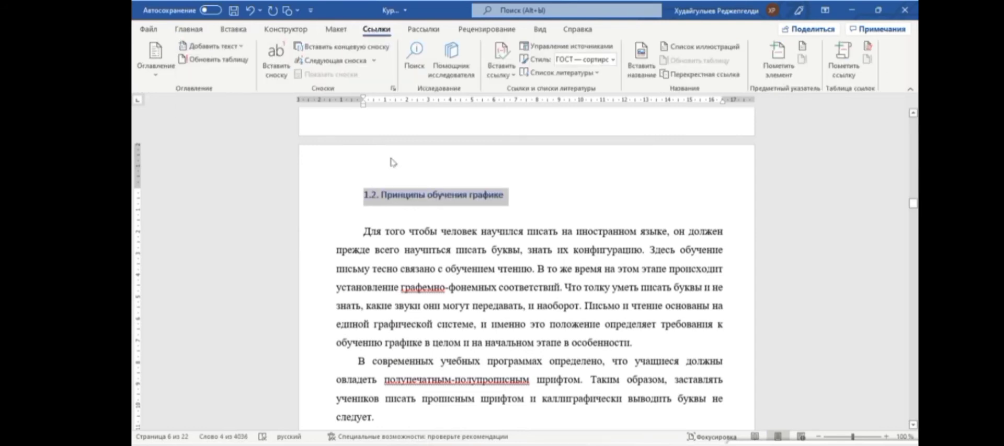
# - Update the entire "Sozbaşy" table of contents (обновить целиком) to include the 1.2 subheading
pyautogui.scroll(20, 392, 162)
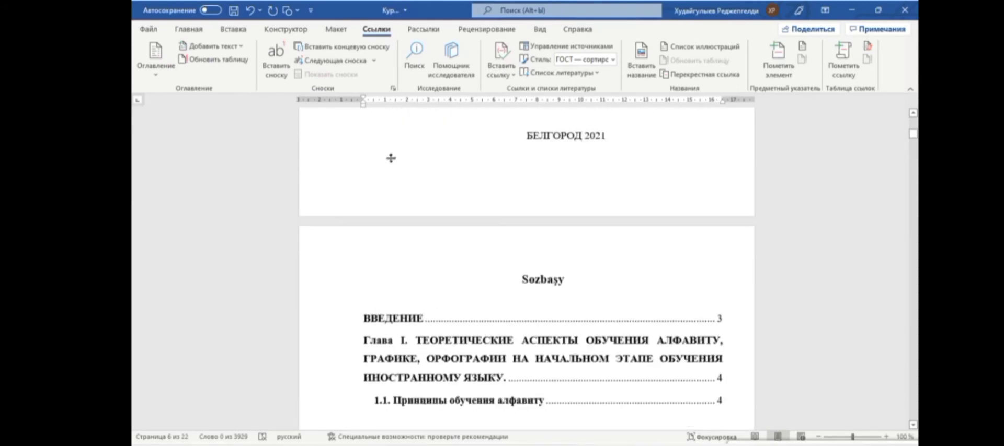
pyautogui.scroll(-3, 391, 157)
pyautogui.click(412, 303)
pyautogui.click(394, 316)
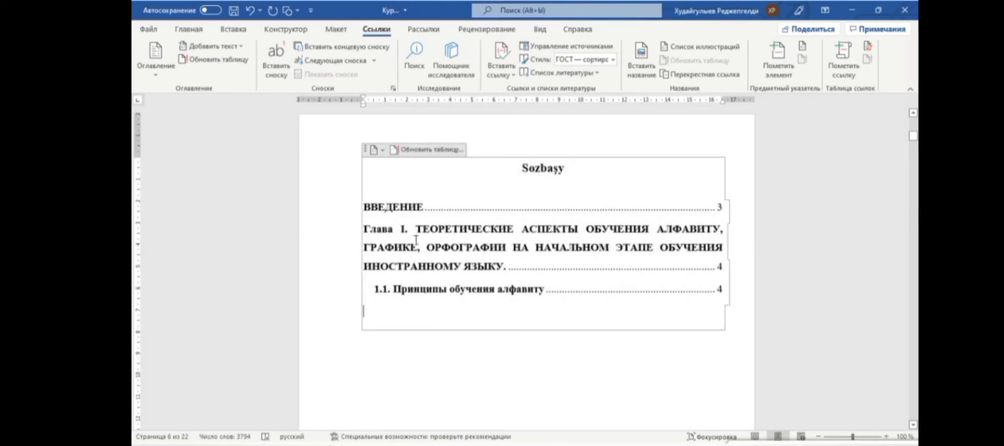
pyautogui.click(422, 150)
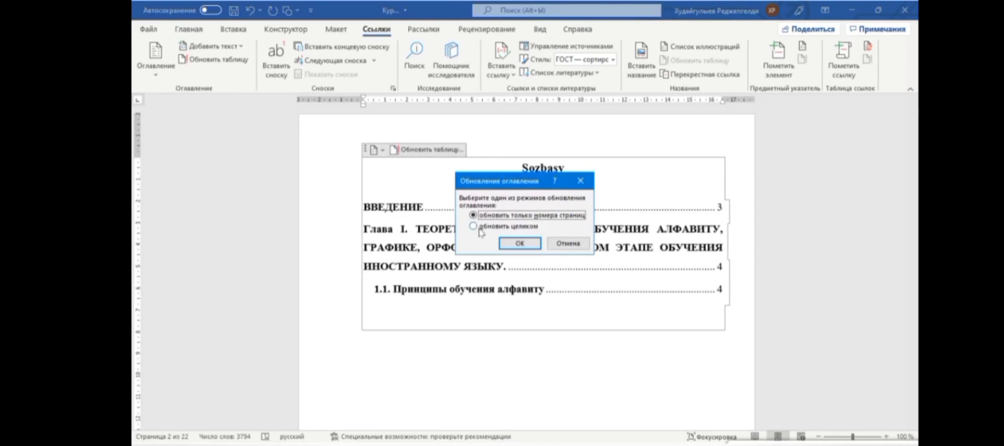
pyautogui.click(509, 246)
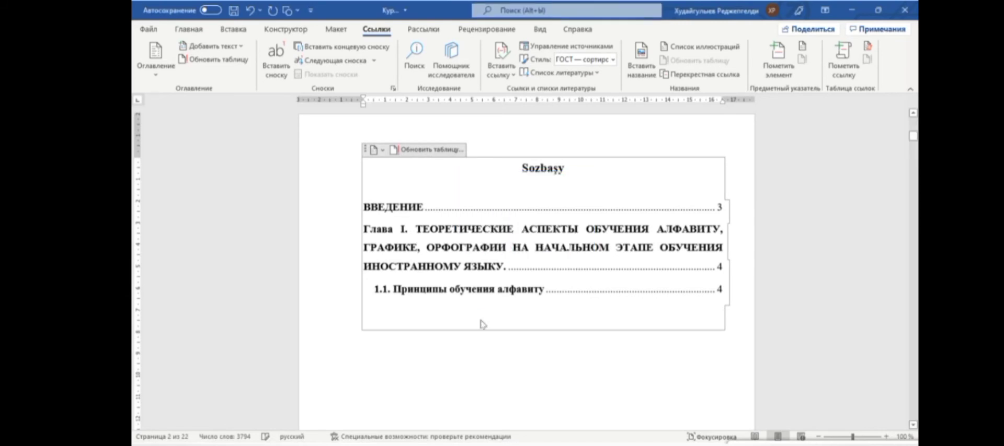
# - Assign the "1.3. Принципы формирования орфографического навыка" subheading to table of contents level 2 (Уровень 2)
pyautogui.scroll(-20, 481, 320)
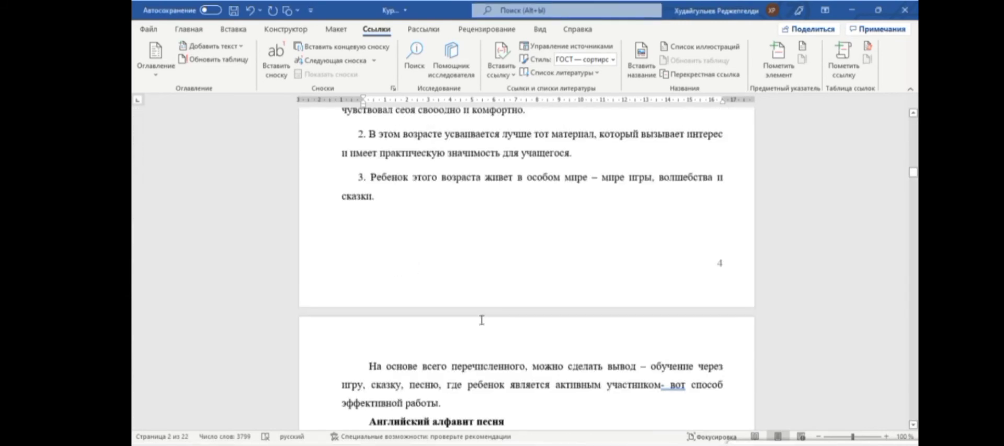
pyautogui.scroll(-20, 482, 320)
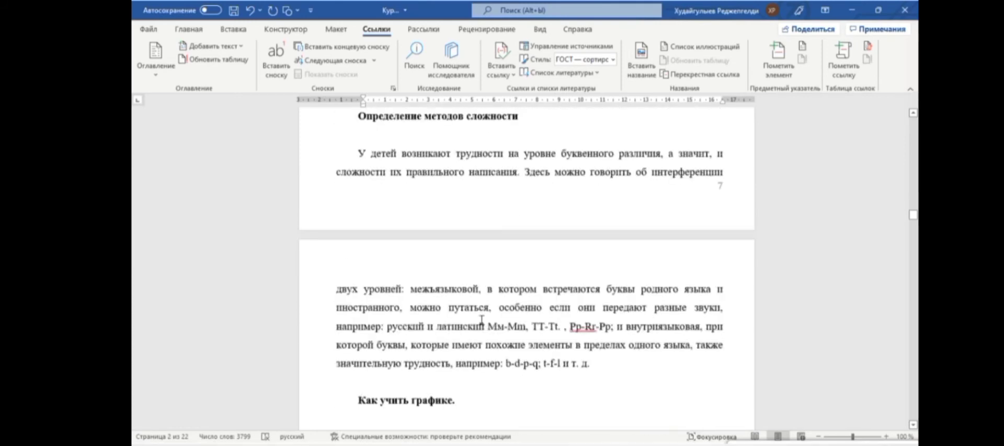
pyautogui.scroll(-20, 481, 320)
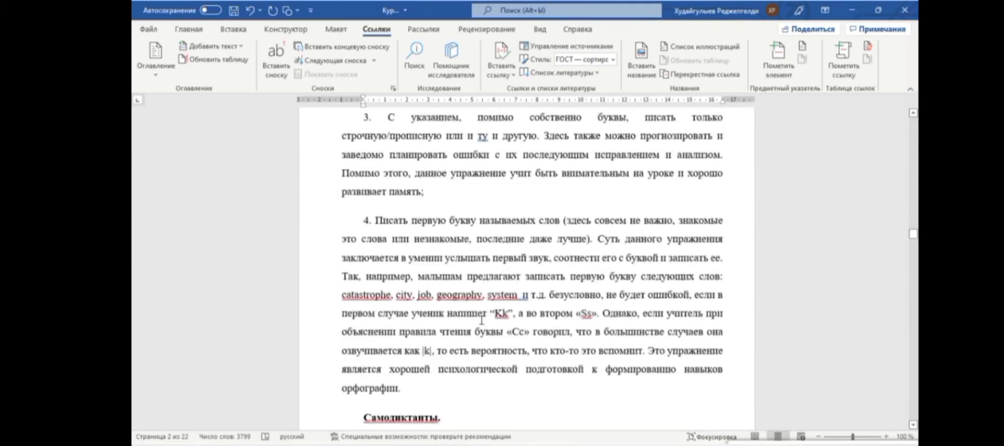
pyautogui.scroll(-15, 481, 320)
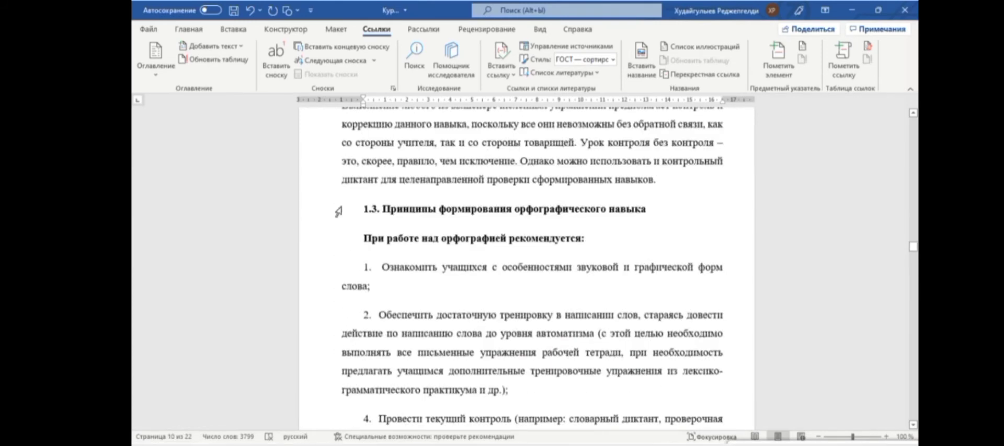
pyautogui.moveTo(361, 204); pyautogui.dragTo(649, 223)
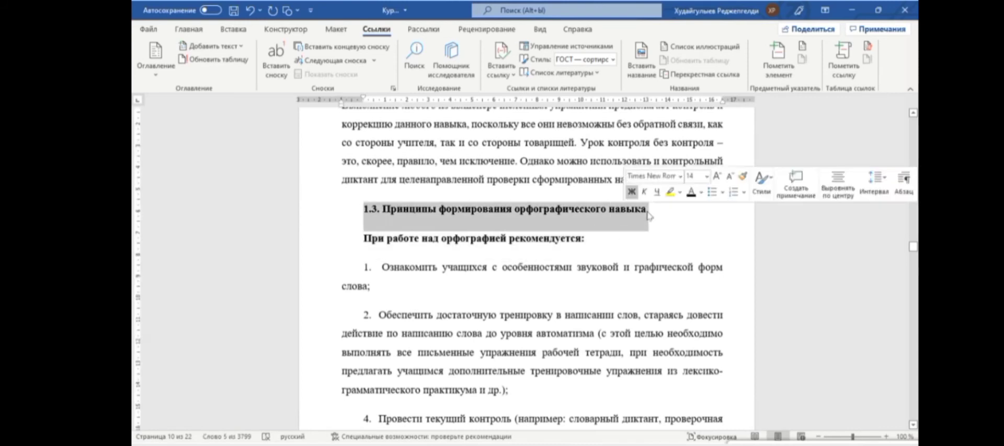
pyautogui.click(186, 48)
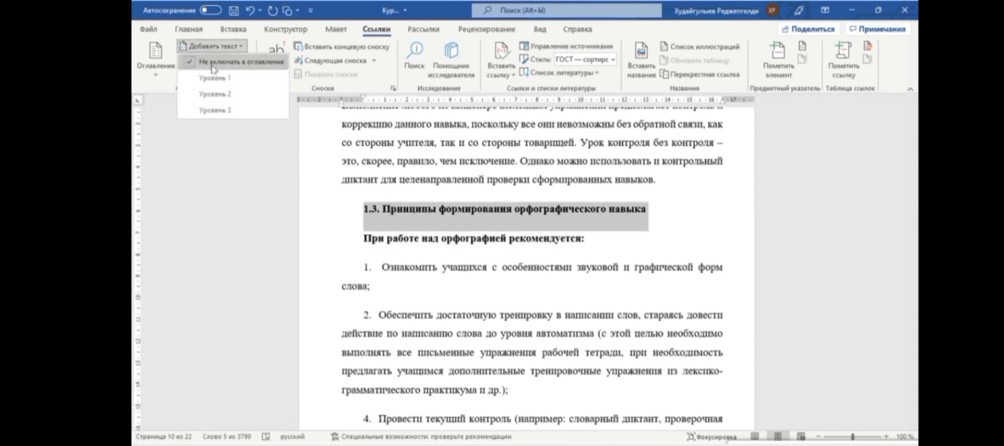
pyautogui.click(226, 96)
# - Update the entire "Sozbaşy" table of contents (обновить целиком) to include the 1.3 subheading
pyautogui.scroll(20, 434, 193)
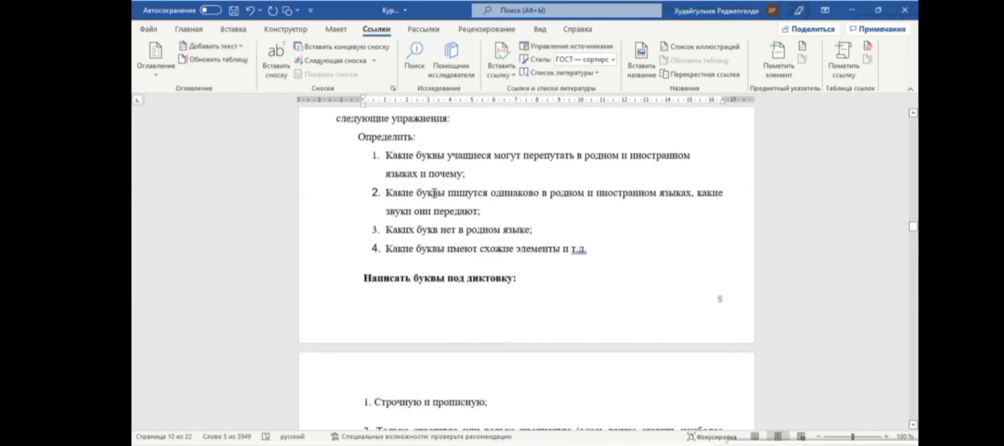
pyautogui.scroll(-20, 488, 266)
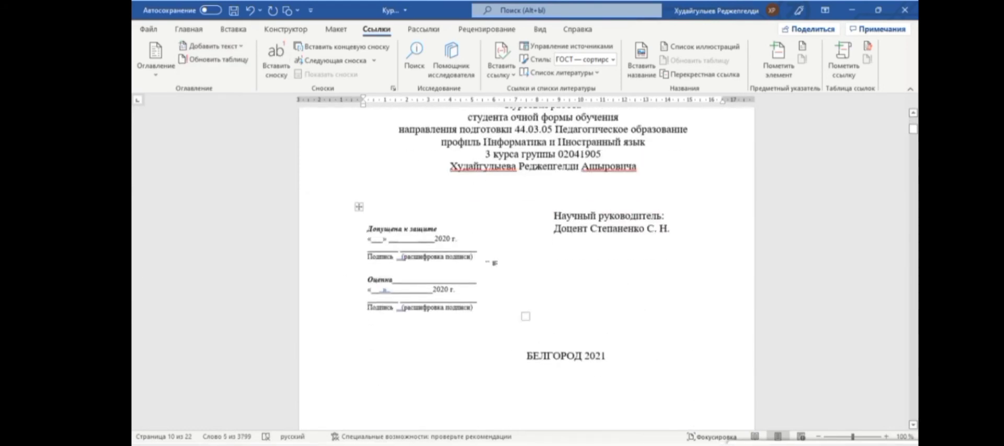
pyautogui.click(462, 296)
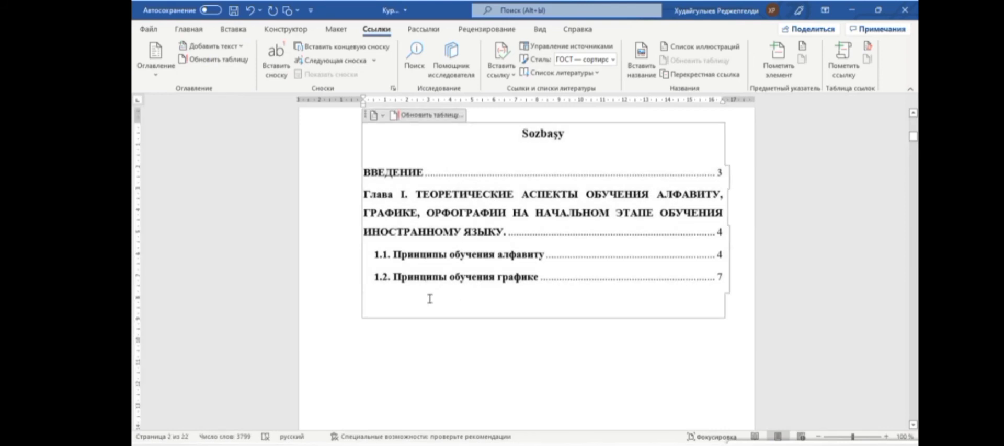
pyautogui.click(426, 115)
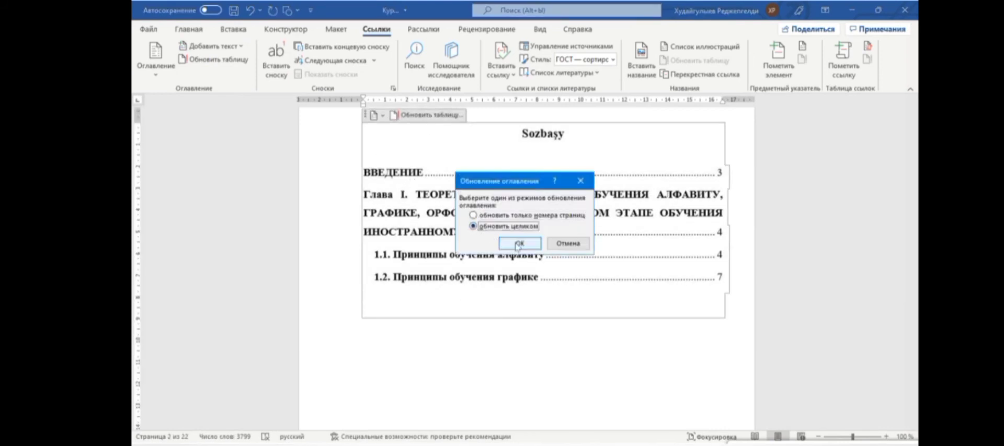
pyautogui.click(517, 244)
# - Assign the full Глава II heading, "ПРАКТИЧЕСКИЕ АСПЕКТЫ ОБУЧЕНИЯ АЛФАВИТУ...", to table of contents level 1 (Уровень 1)
pyautogui.scroll(-15, 420, 311)
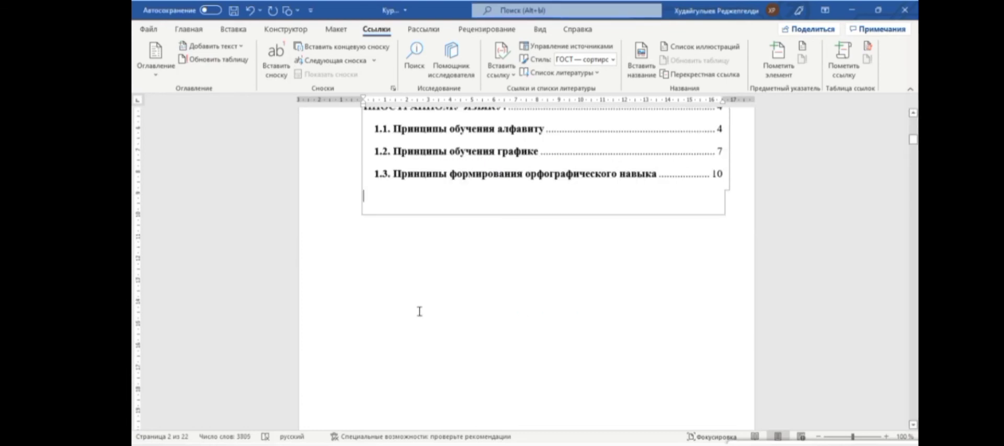
pyautogui.scroll(-20, 419, 311)
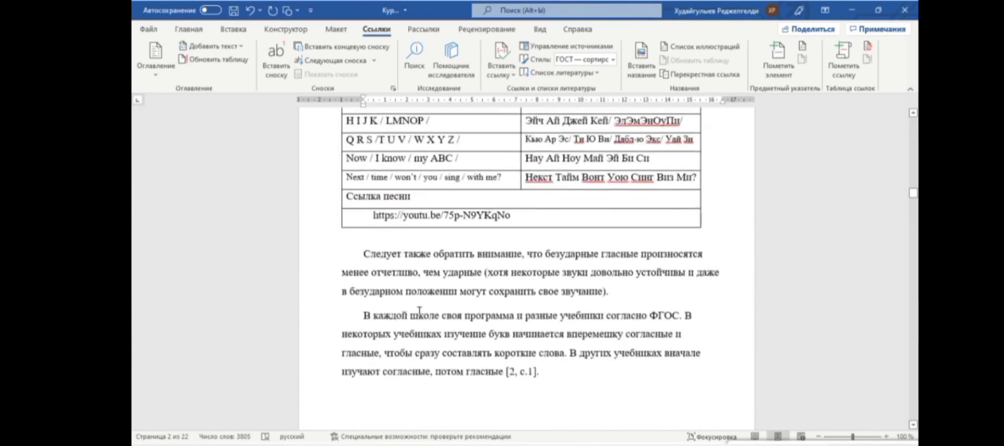
pyautogui.scroll(-20, 419, 311)
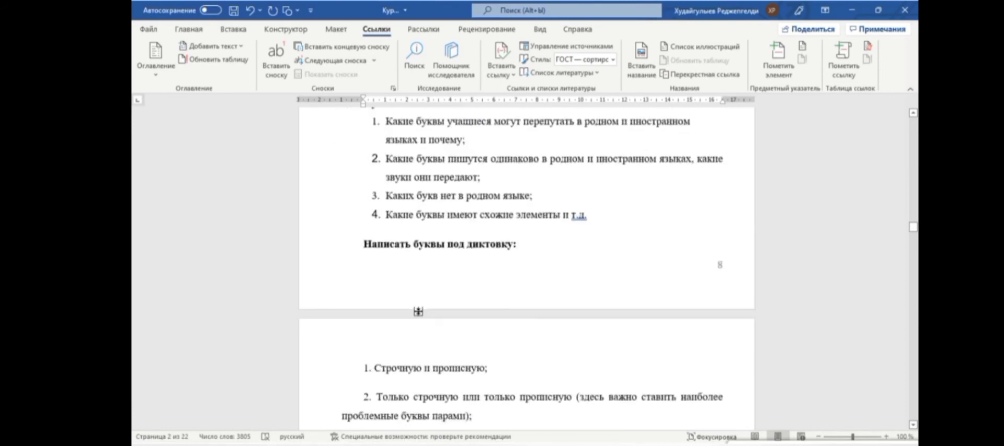
pyautogui.scroll(-20, 419, 312)
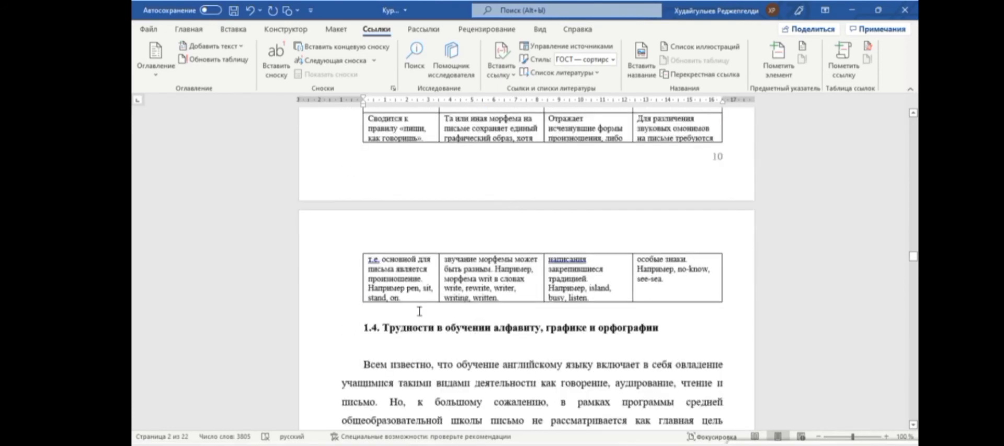
pyautogui.scroll(-15, 420, 311)
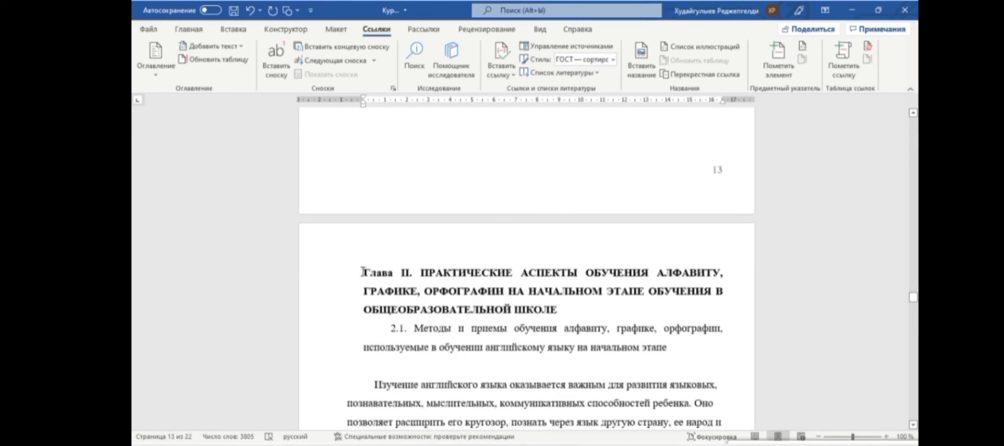
pyautogui.moveTo(495, 287); pyautogui.dragTo(558, 310)
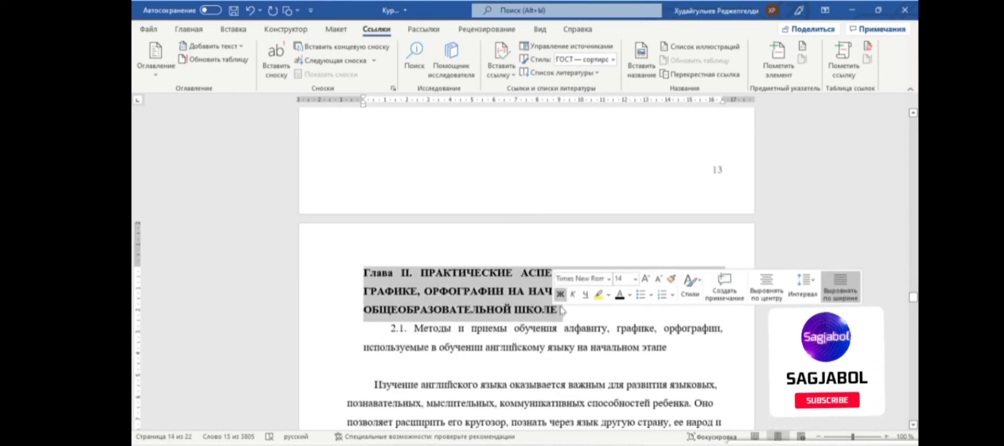
pyautogui.click(215, 48)
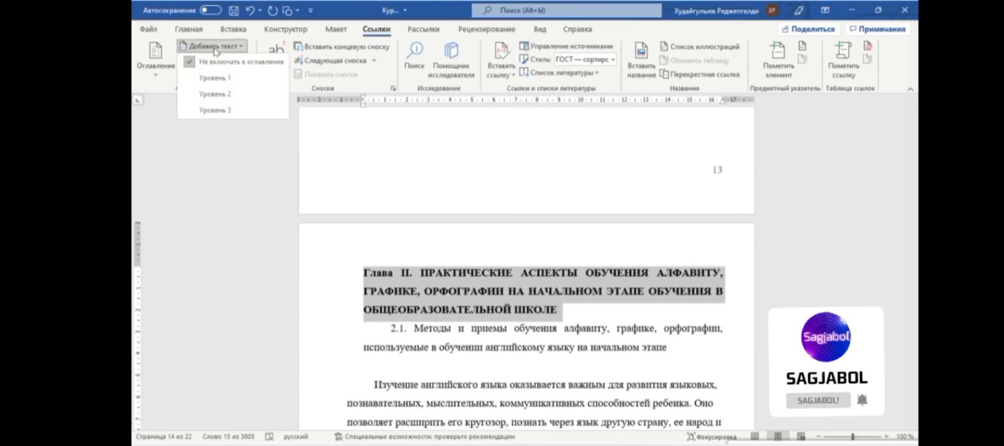
pyautogui.click(226, 79)
# - Update the entire "Sozbaşy" table of contents (обновить целиком) to include the Глава II heading
pyautogui.scroll(20, 398, 193)
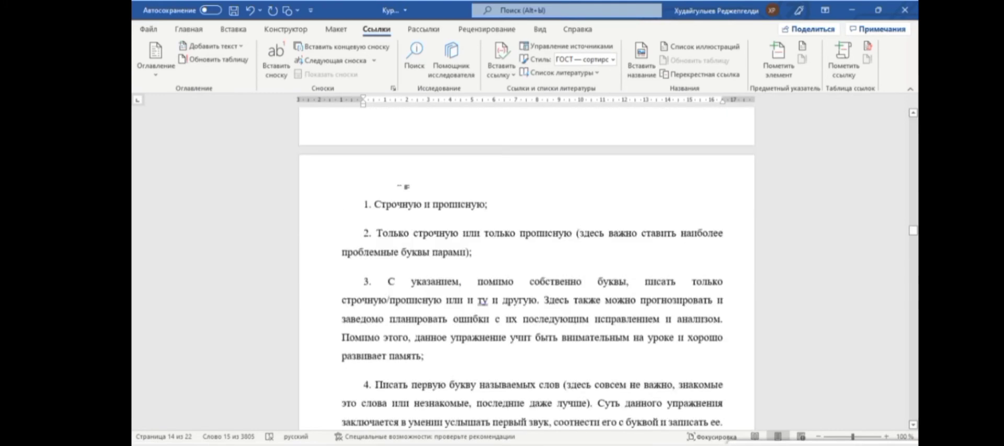
pyautogui.scroll(20, 400, 190)
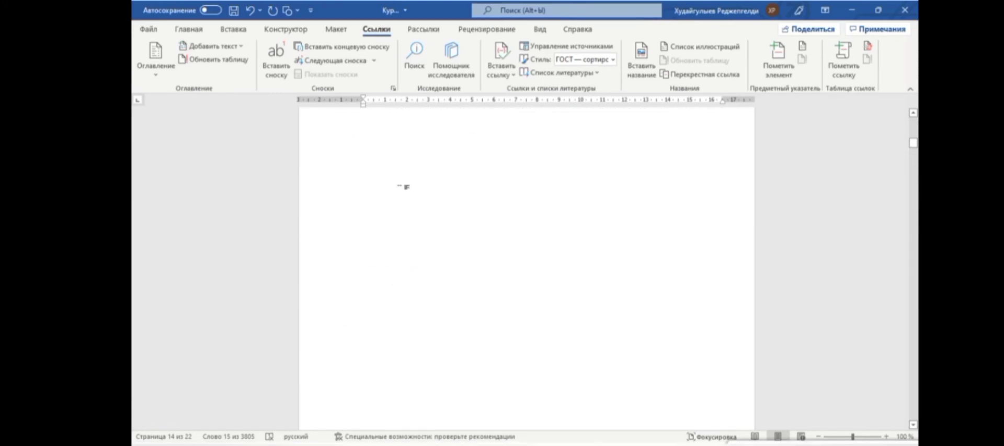
pyautogui.scroll(1, 400, 190)
pyautogui.click(400, 205)
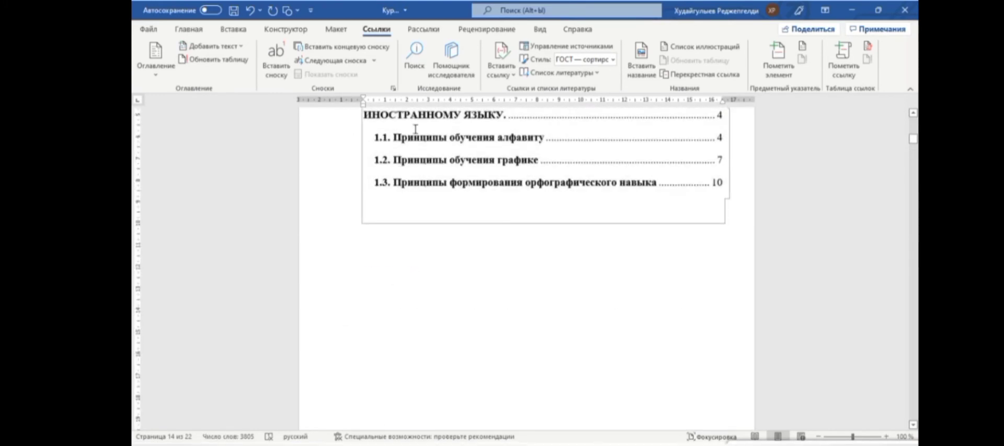
pyautogui.scroll(3, 415, 129)
pyautogui.click(443, 134)
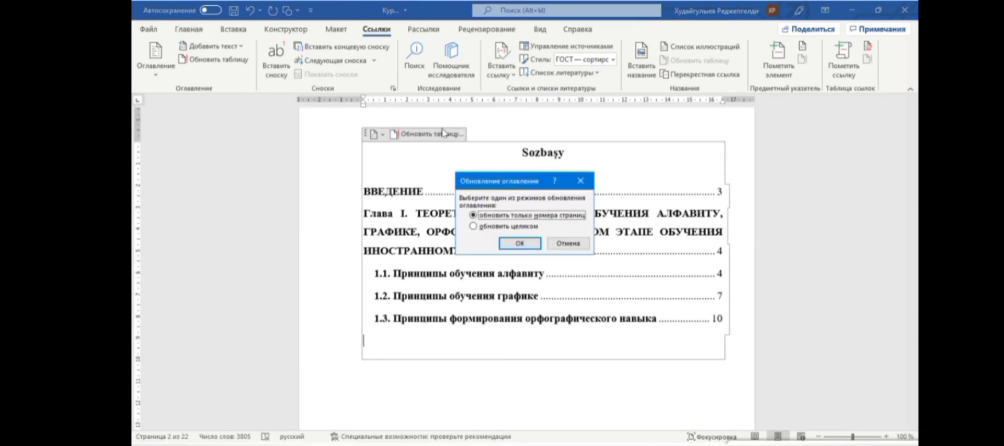
pyautogui.click(519, 245)
# - Make the two-line "2.1. Методы и приемы обучения алфавиту, графике, орфографии..." subheading below the Глава II heading bold
pyautogui.scroll(-2, 538, 350)
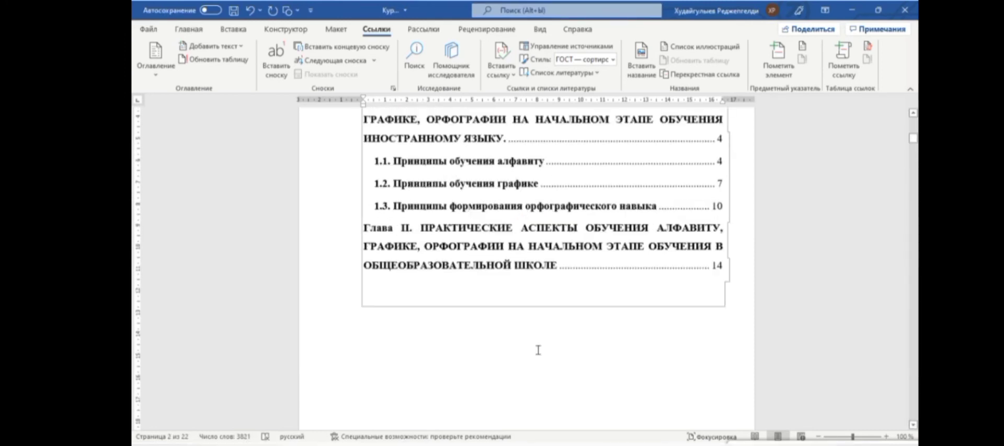
pyautogui.scroll(-1, 538, 350)
pyautogui.moveTo(913, 141); pyautogui.dragTo(912, 301)
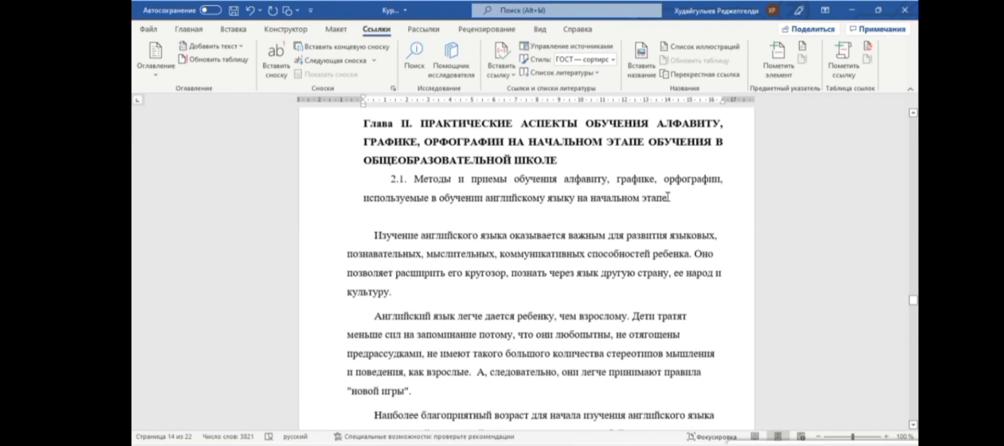
pyautogui.moveTo(668, 197); pyautogui.dragTo(465, 179)
pyautogui.moveTo(392, 181); pyautogui.dragTo(393, 181)
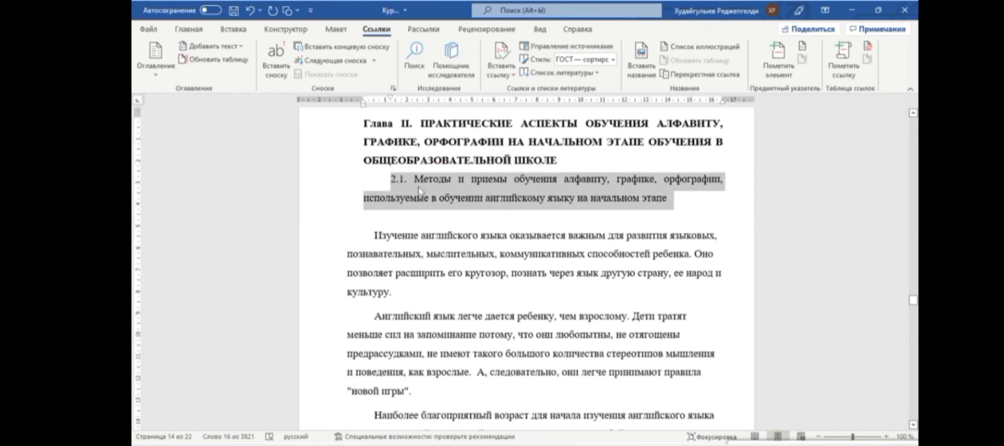
pyautogui.hotkey('ctrl', 'b')
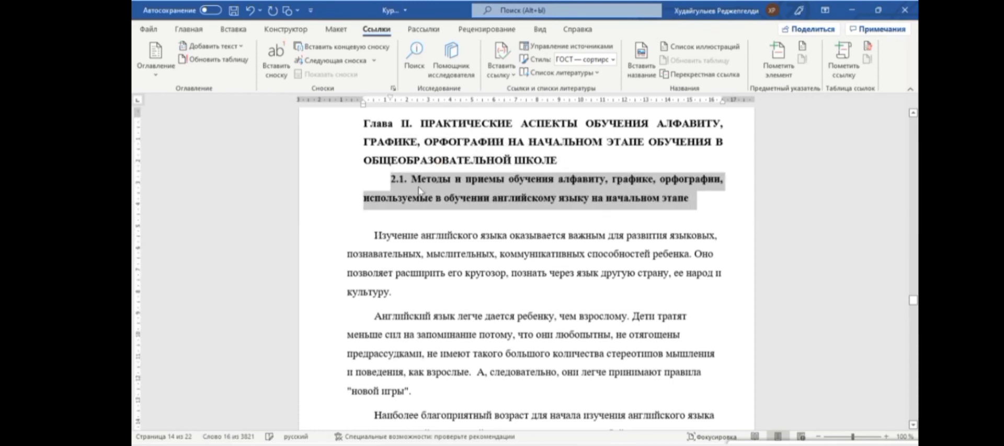
# - Assign the full two-line "2.1. Методы и приемы обучения алфавиту, графике, орфографии..." subheading to table of contents level 2
pyautogui.click(211, 46)
pyautogui.click(223, 93)
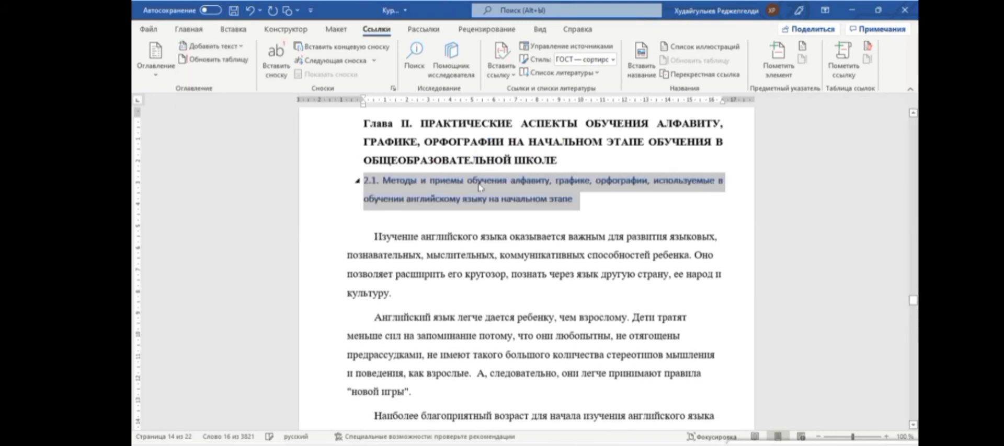
# - Update the entire "Sozbaşy" table of contents (обновить целиком) to include the 2.1 subheading under Глава II
pyautogui.scroll(20, 479, 183)
pyautogui.scroll(20, 478, 183)
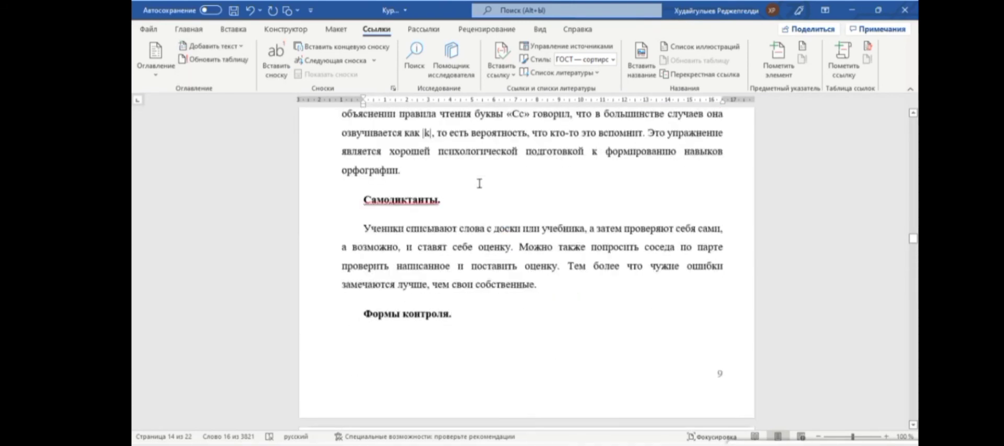
pyautogui.scroll(20, 479, 183)
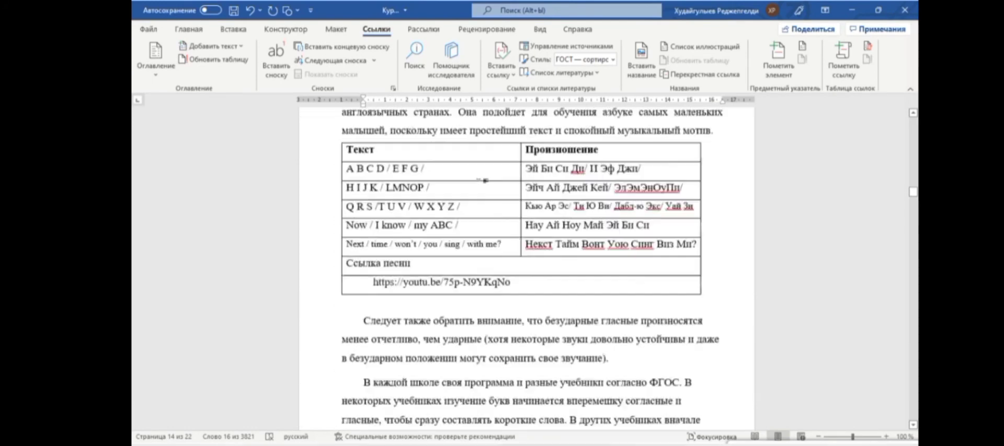
pyautogui.scroll(20, 480, 188)
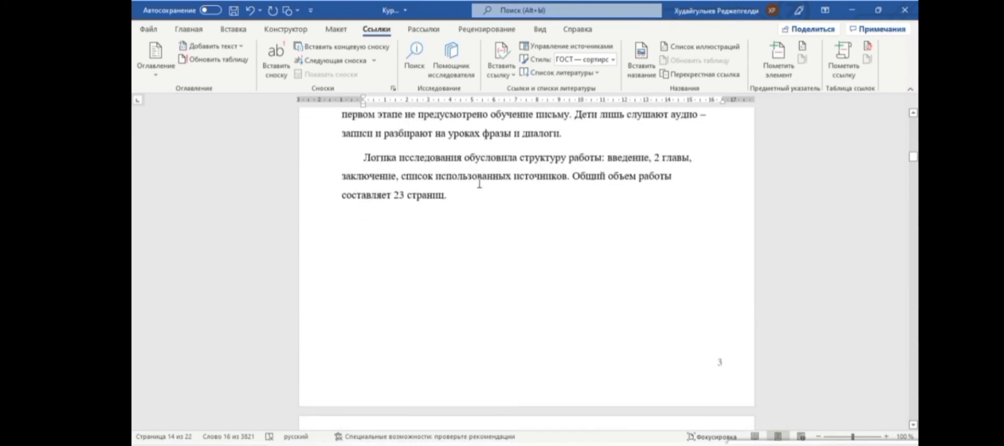
pyautogui.scroll(-6, 479, 183)
pyautogui.scroll(-5, 479, 183)
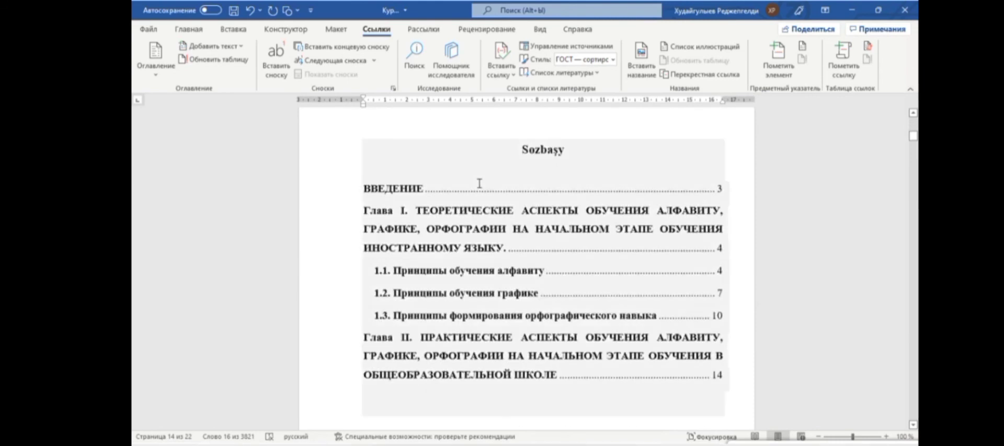
pyautogui.click(414, 238)
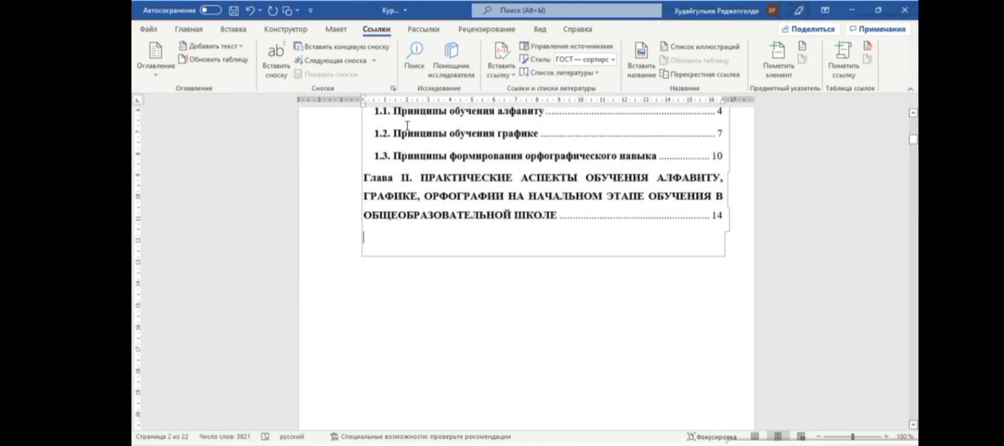
pyautogui.scroll(4, 519, 264)
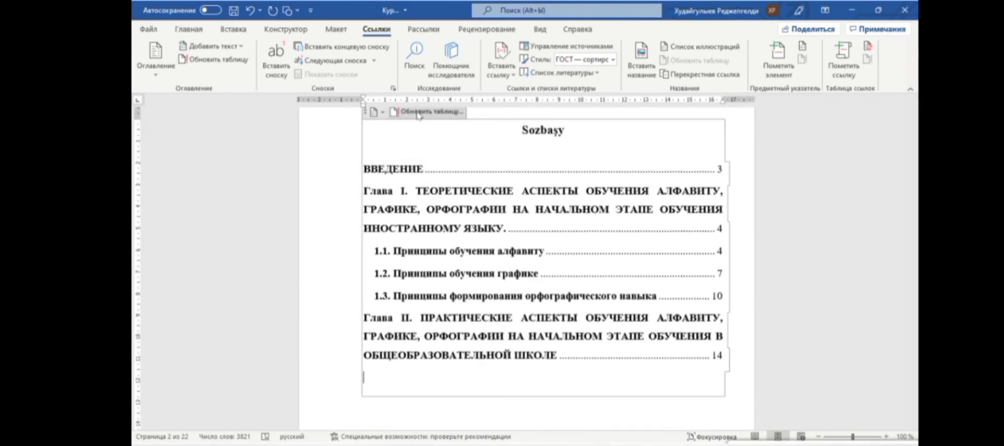
pyautogui.click(431, 111)
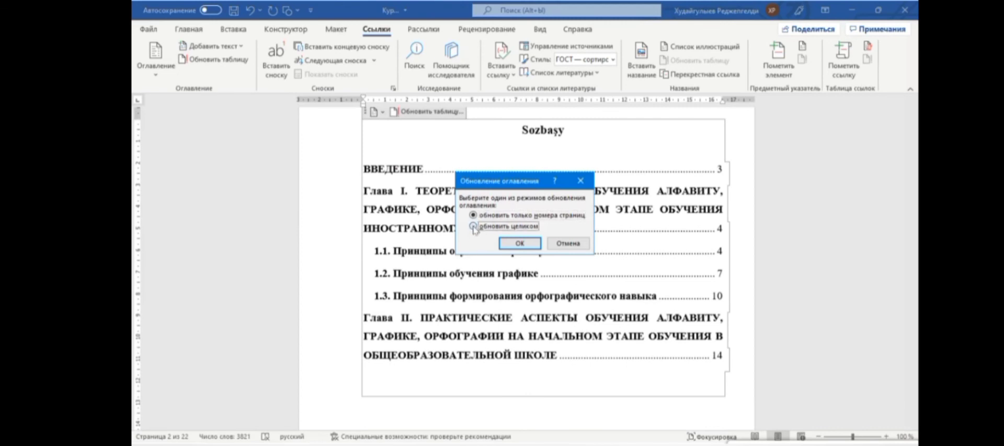
pyautogui.click(519, 243)
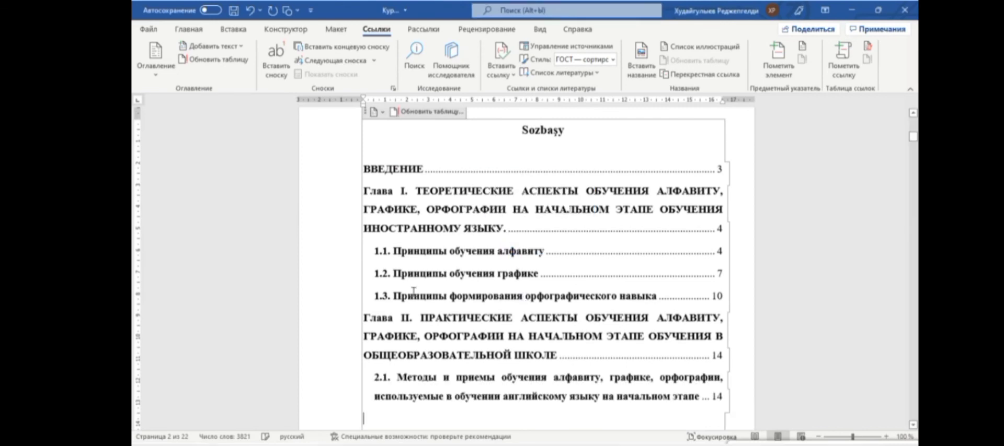
pyautogui.scroll(-1, 413, 290)
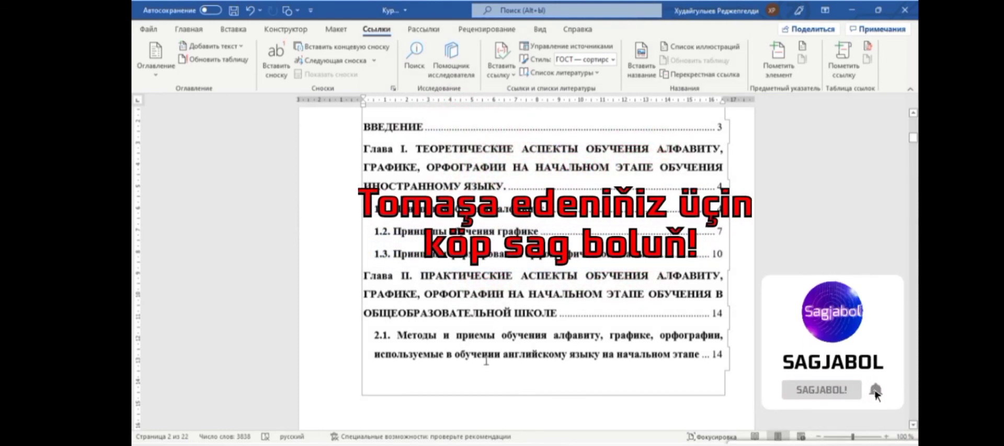
pyautogui.scroll(1, 486, 361)
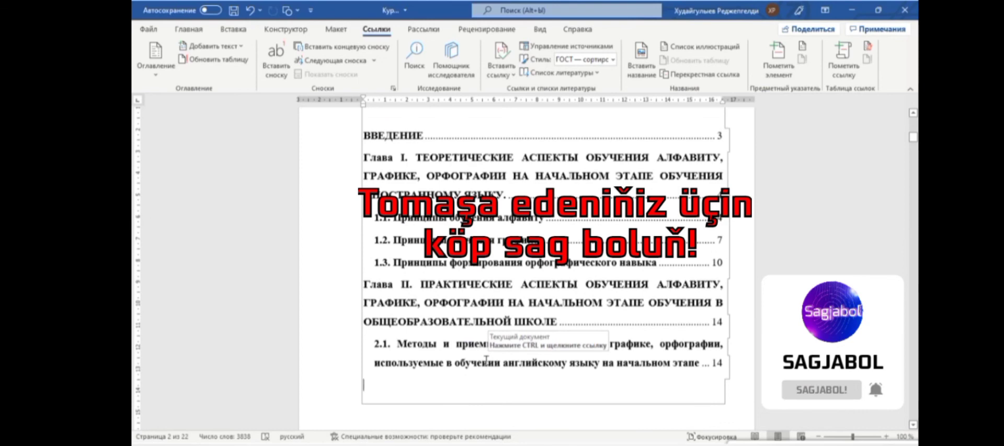